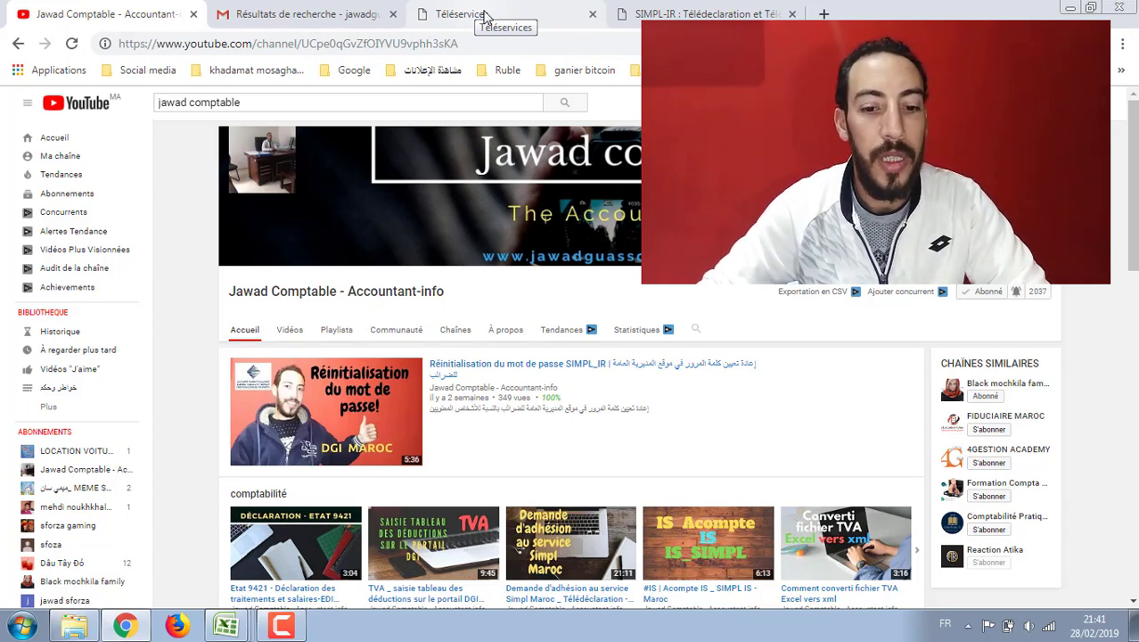
# Step: Switch to the DGI Téléservices portal and bring up the Simpl-IR member login page
pyautogui.click(481, 16)
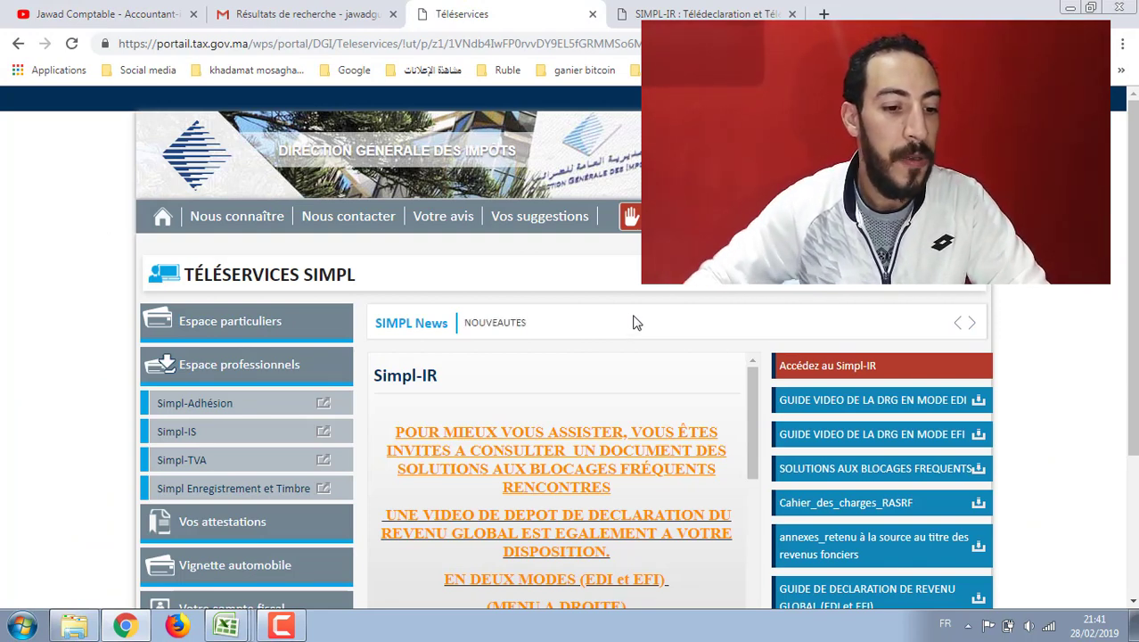
pyautogui.click(205, 367)
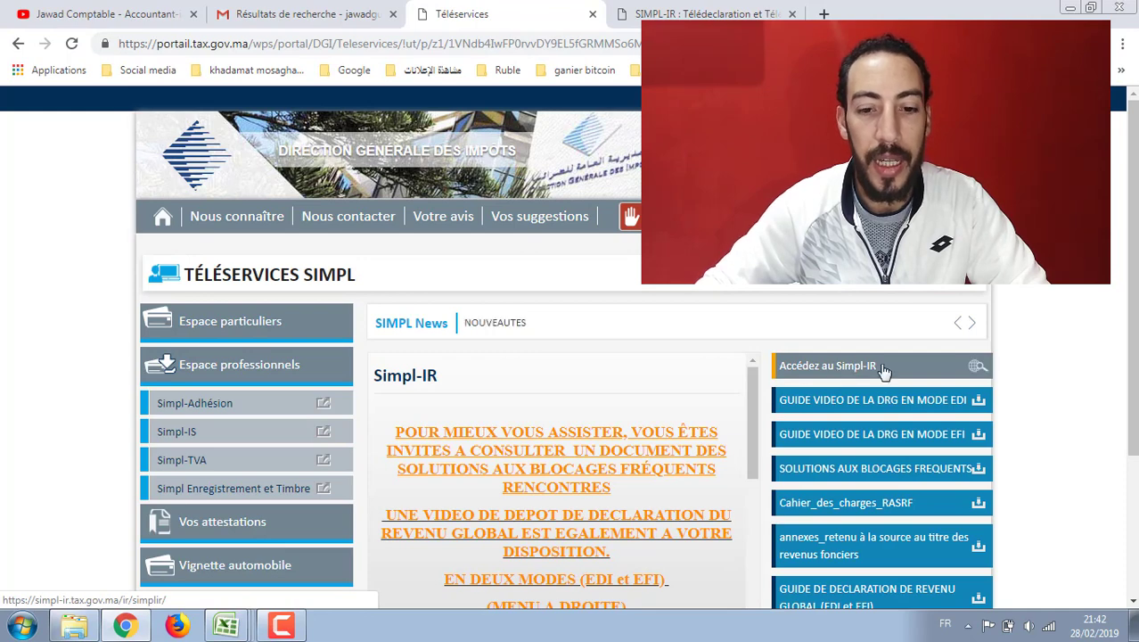
pyautogui.click(753, 13)
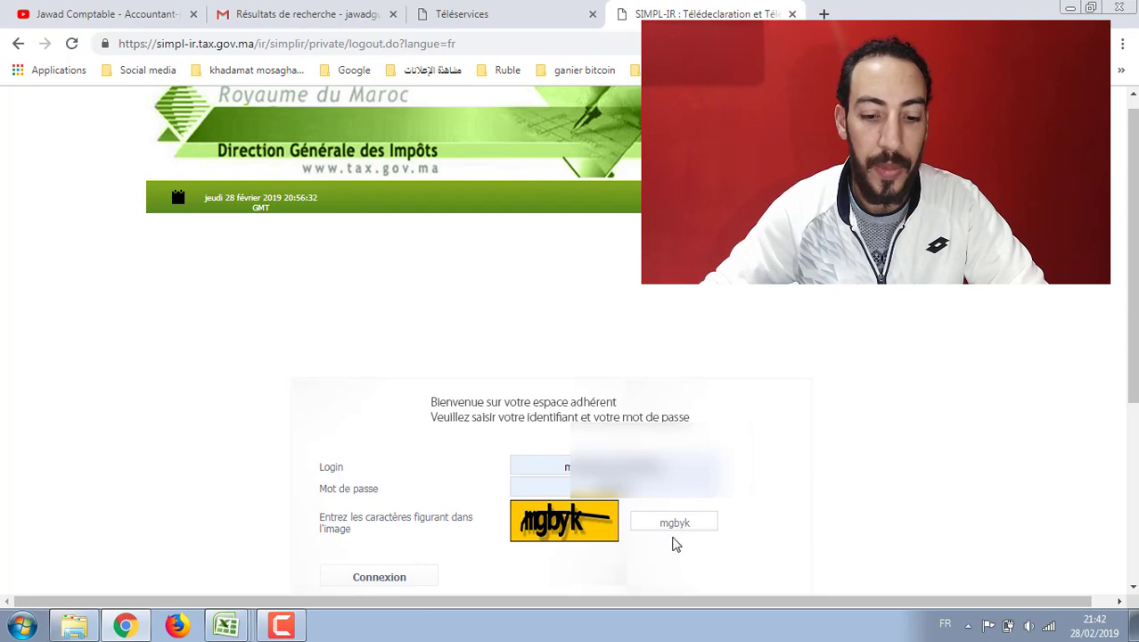
# Step: Sign in and open Télédéclaration > Déclaration des traitements et salaires for 2018
pyautogui.click(370, 582)
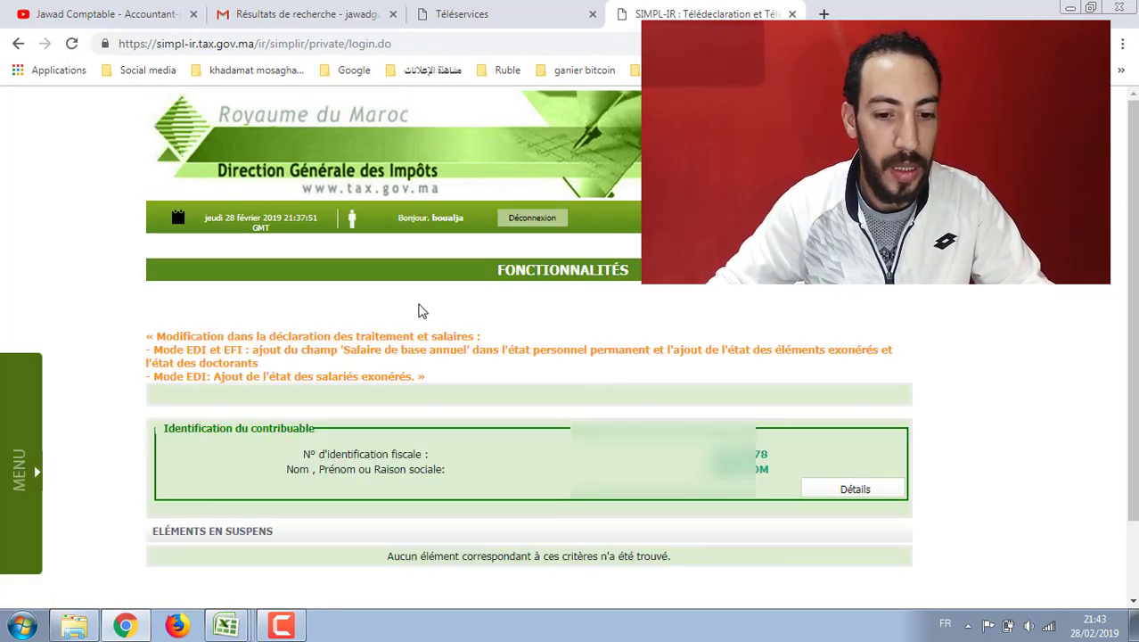
pyautogui.scroll(-2, 348, 326)
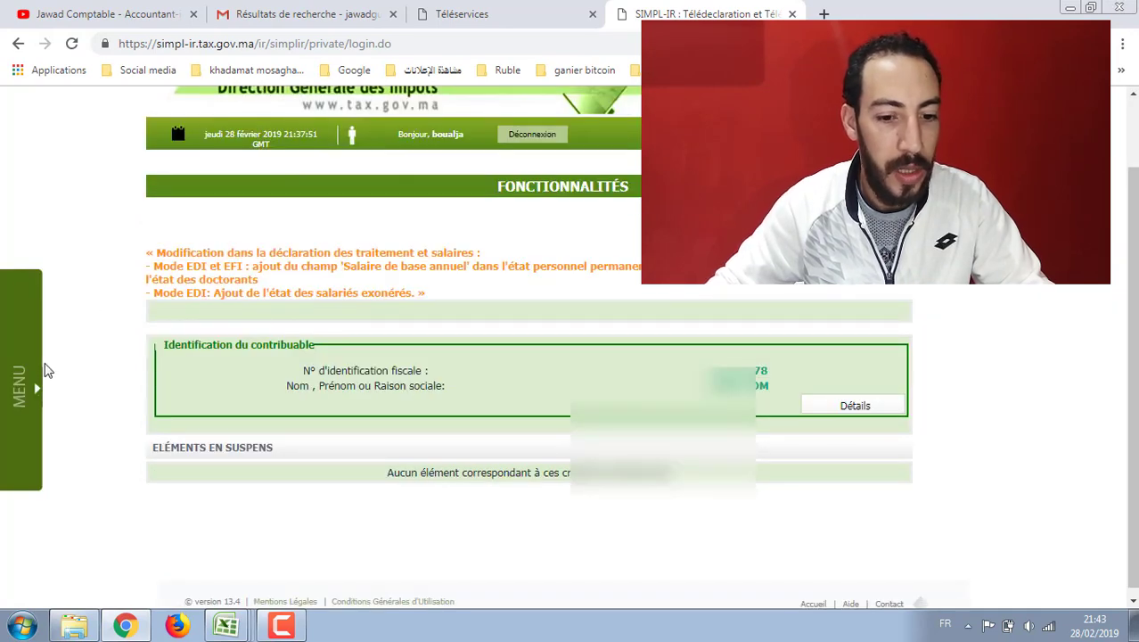
pyautogui.click(32, 393)
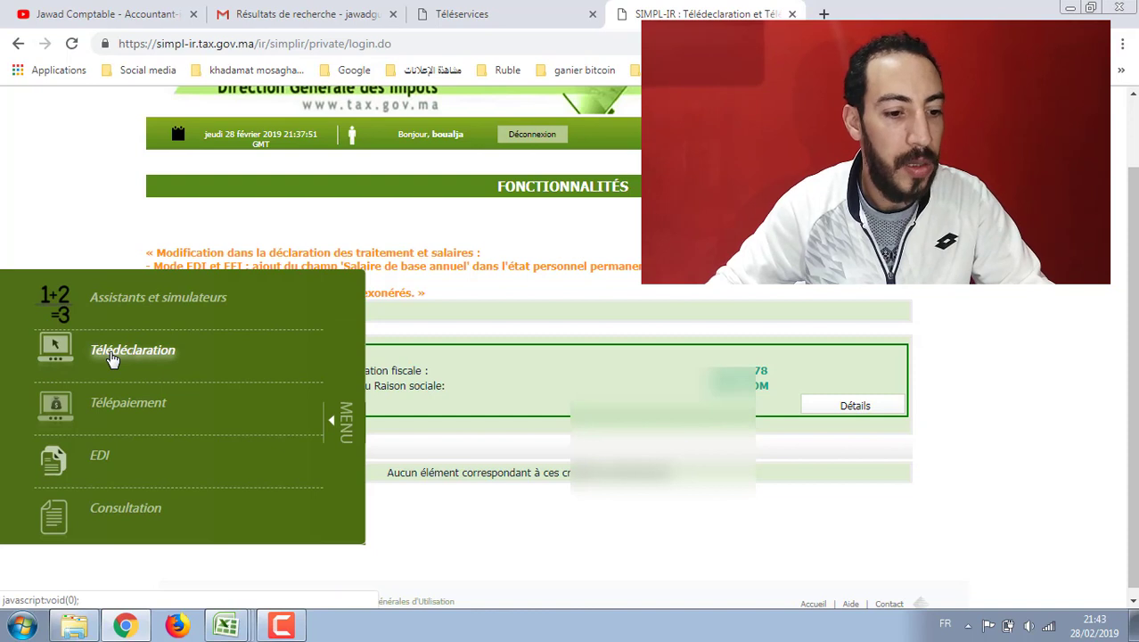
pyautogui.click(112, 356)
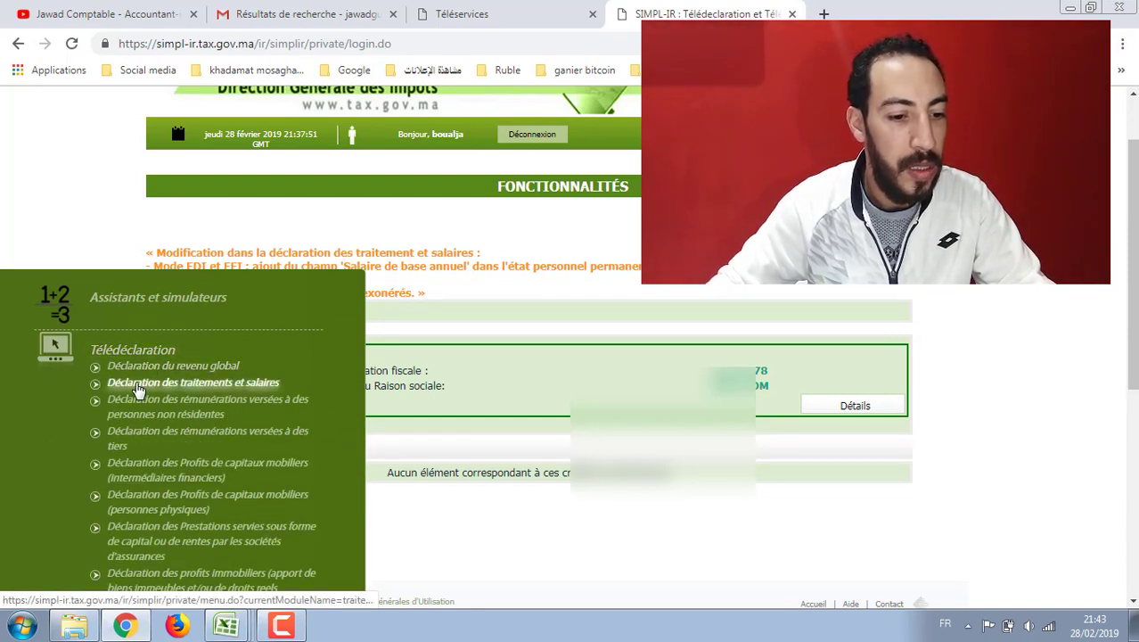
pyautogui.click(271, 389)
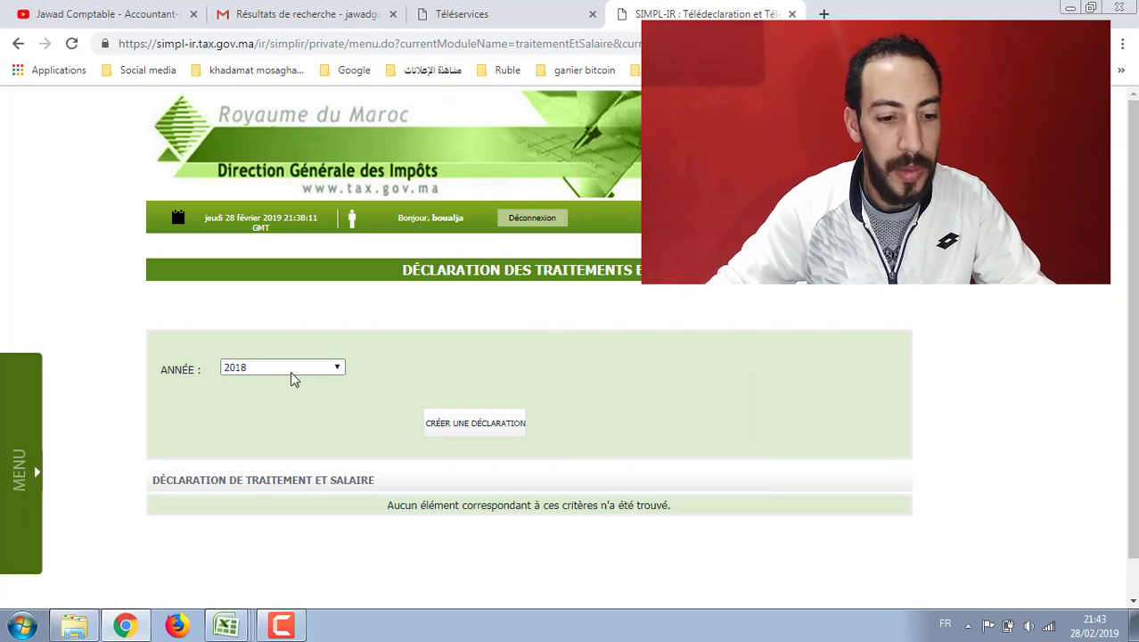
# Step: Create a new 2018 declaration, choose Oui to edit identification, and pick the province
pyautogui.click(505, 425)
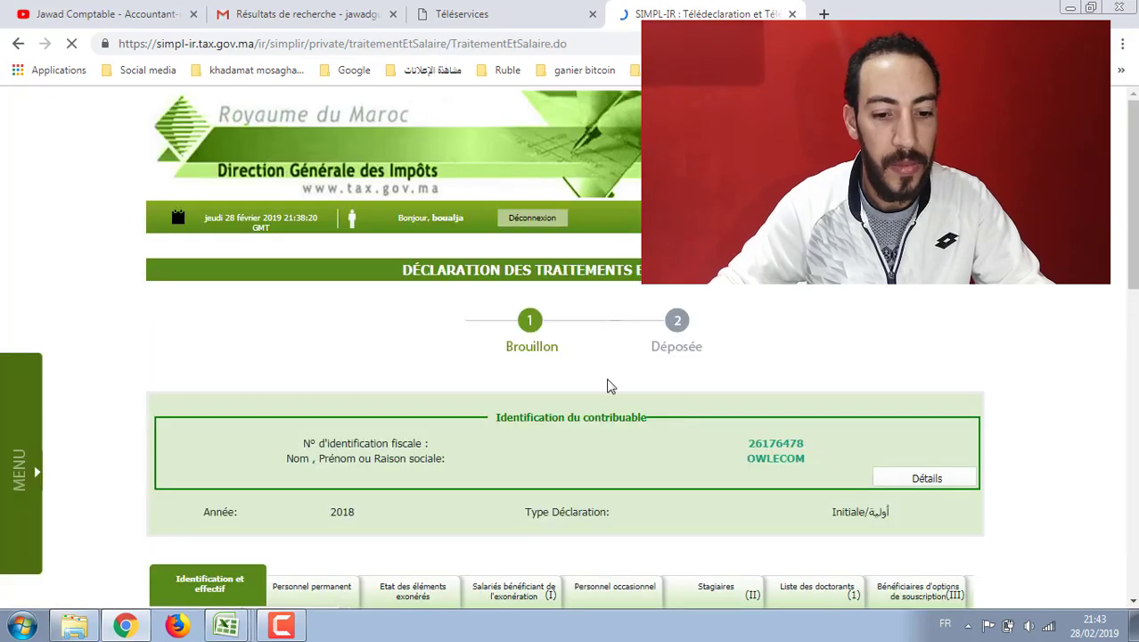
pyautogui.scroll(-4, 587, 381)
pyautogui.scroll(-3, 586, 380)
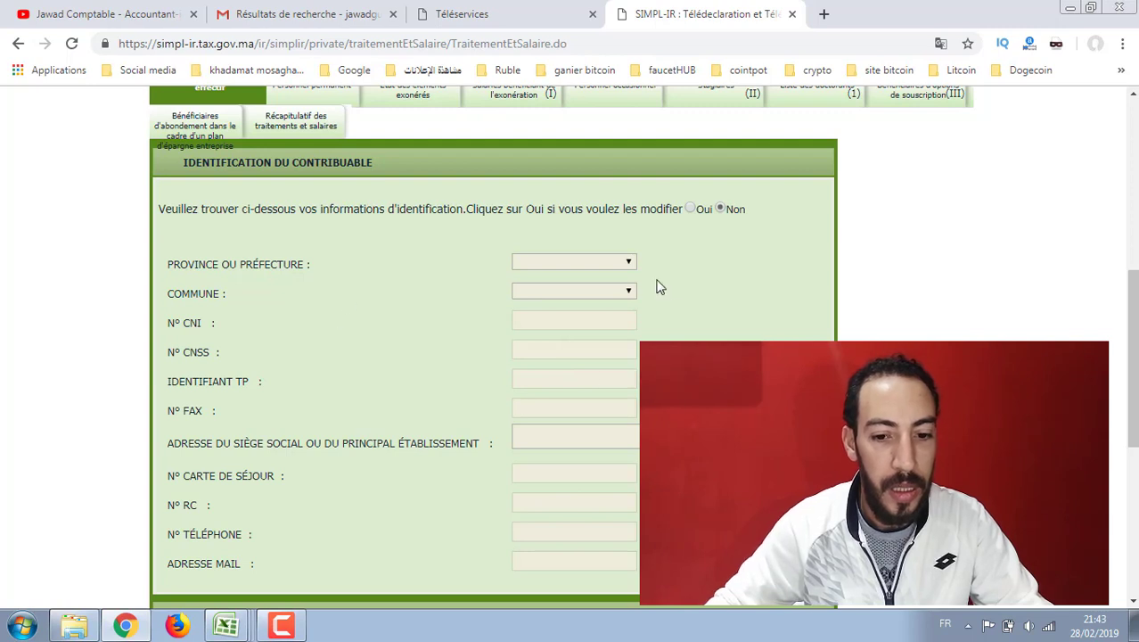
pyautogui.click(690, 209)
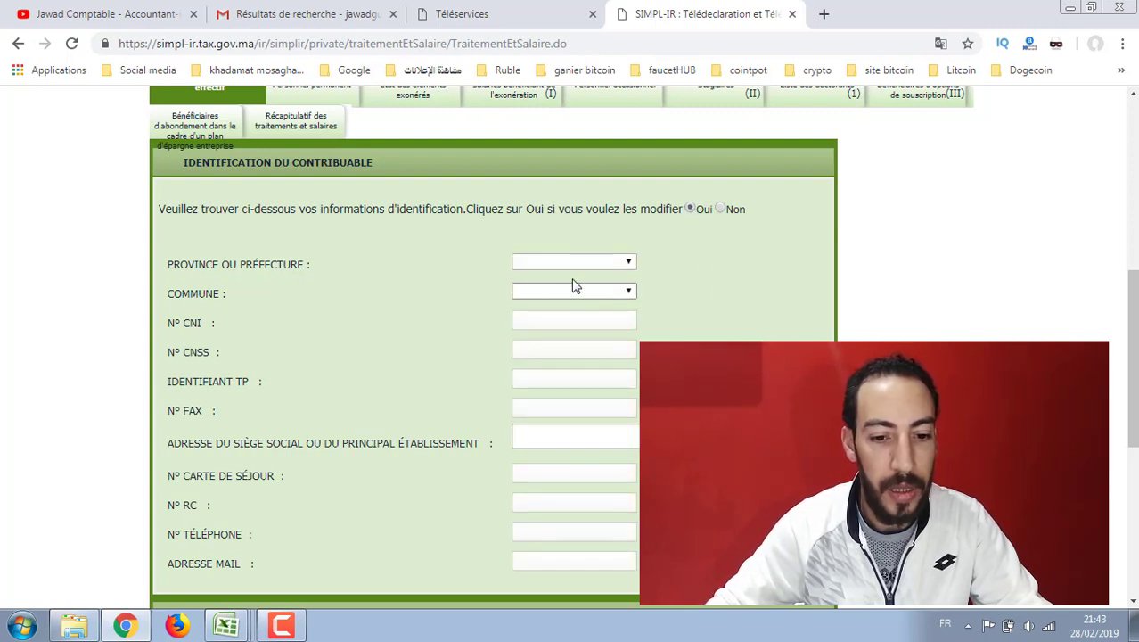
pyautogui.click(630, 264)
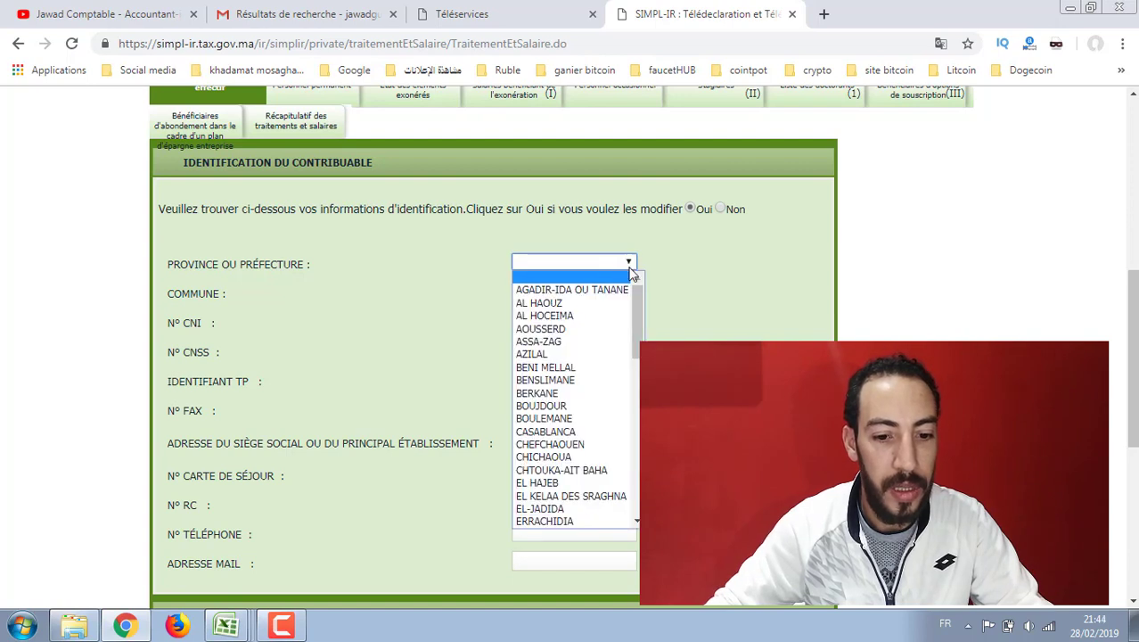
pyautogui.moveTo(635, 297); pyautogui.dragTo(626, 446)
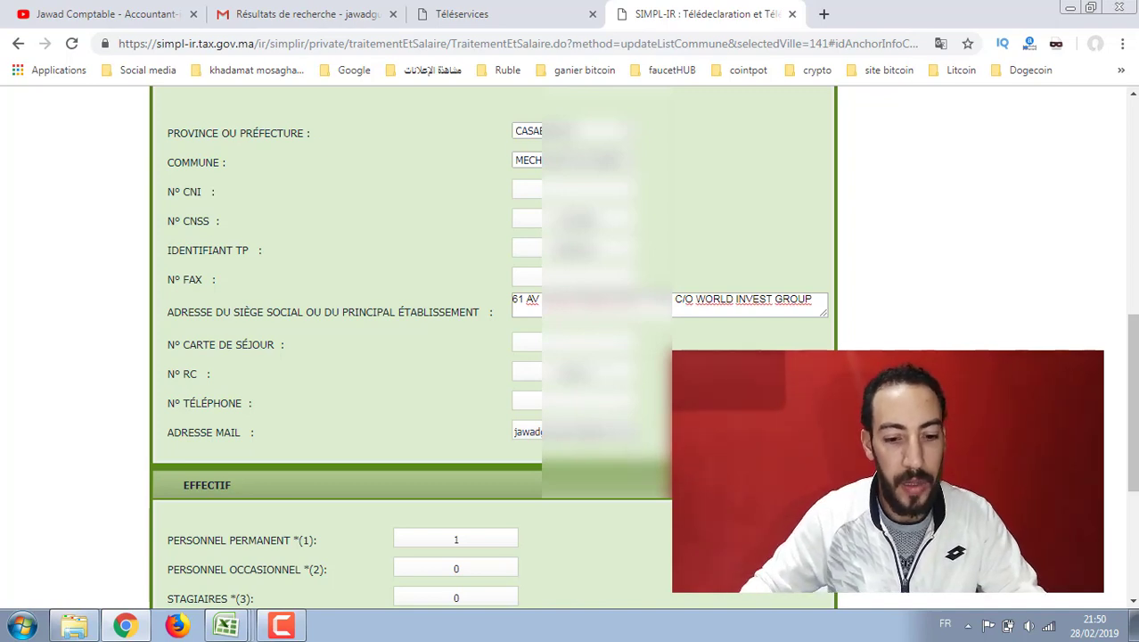
# Step: Save the draft with an Effectif of 1 permanent and 0 occasional or intern staff
pyautogui.scroll(-1, 490, 357)
pyautogui.scroll(-1, 382, 385)
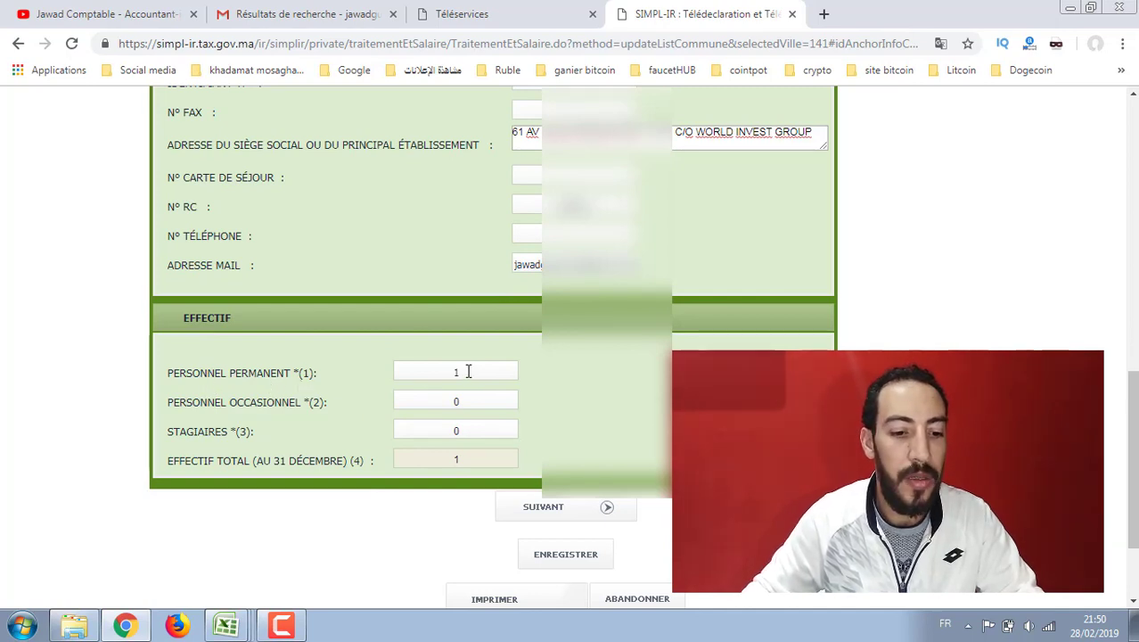
pyautogui.scroll(-1, 605, 370)
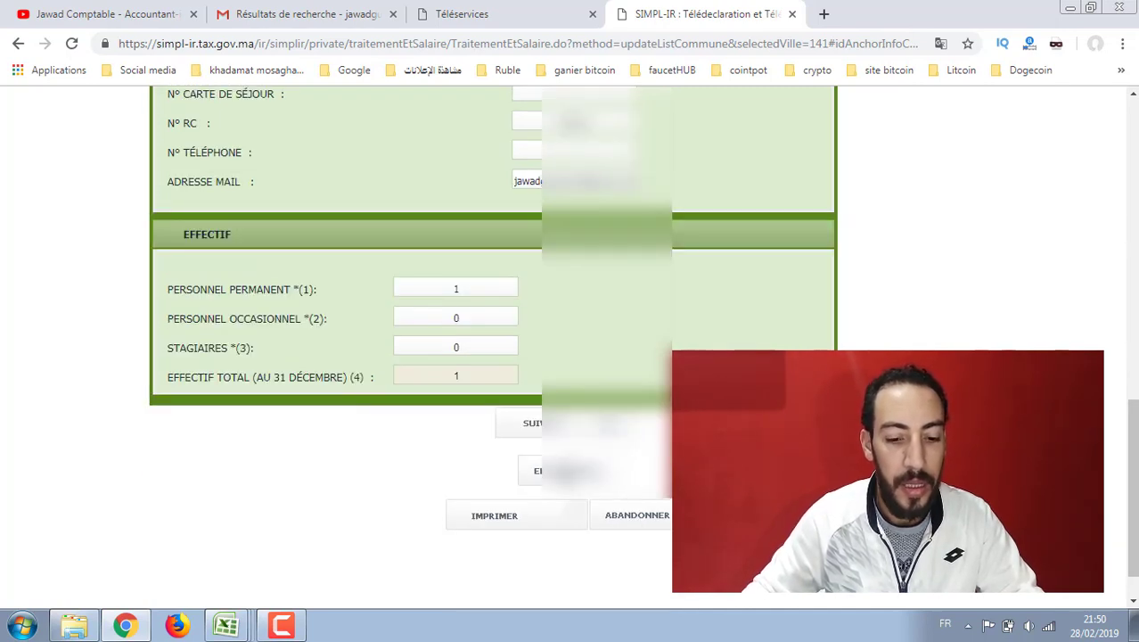
pyautogui.click(565, 471)
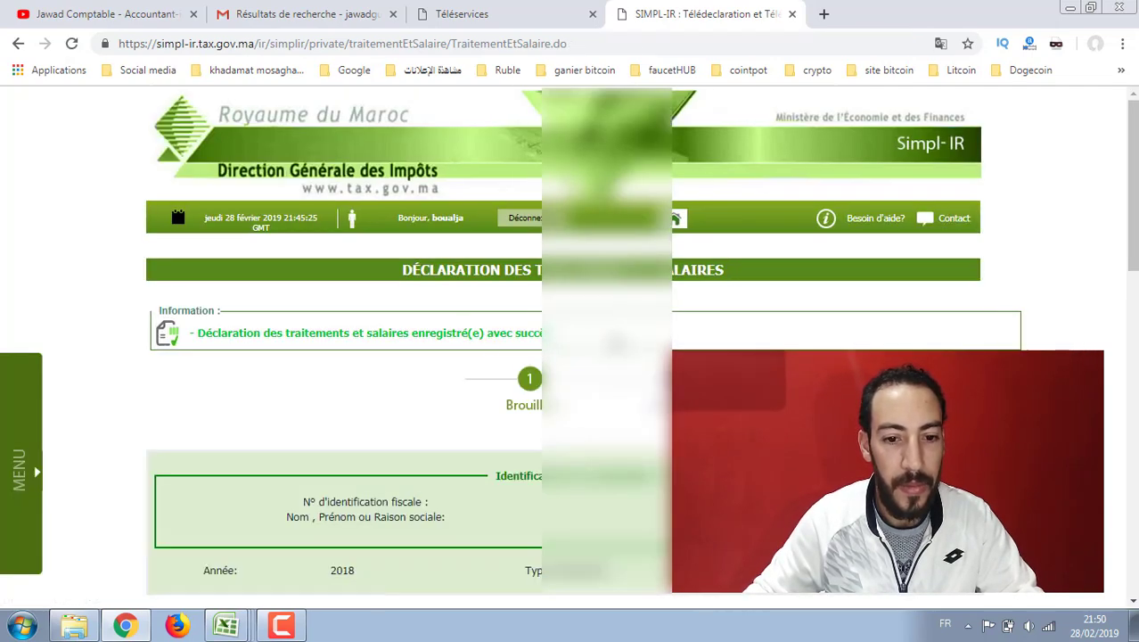
pyautogui.scroll(-5, 559, 389)
pyautogui.scroll(-4, 560, 388)
pyautogui.scroll(-2, 560, 389)
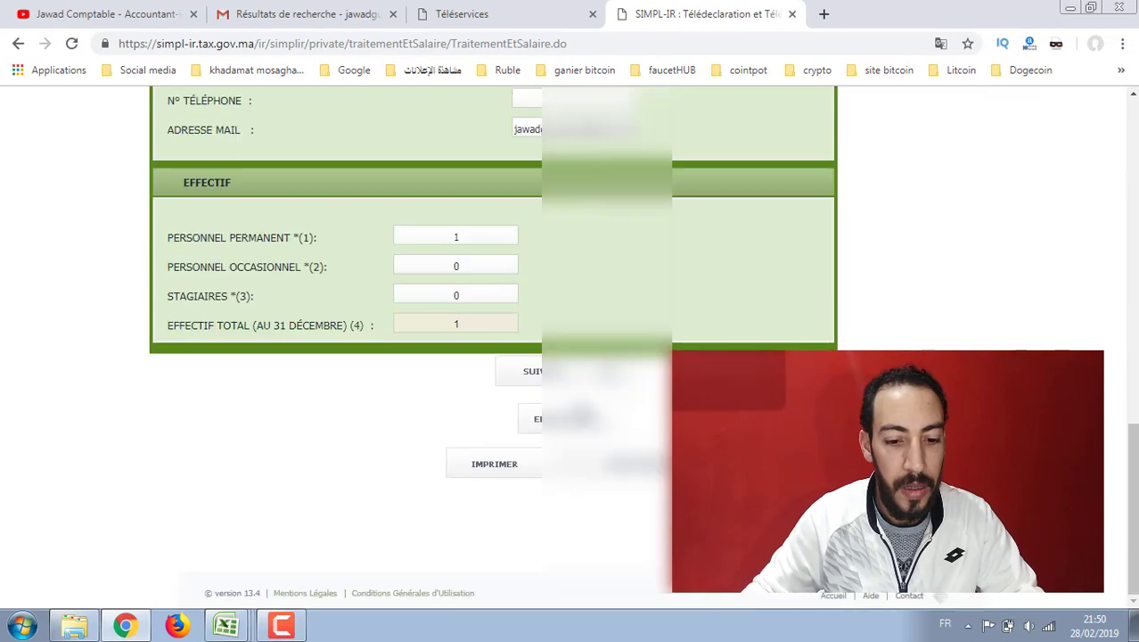
# Step: Continue to the permanent staff section and add a new employee line
pyautogui.click(562, 371)
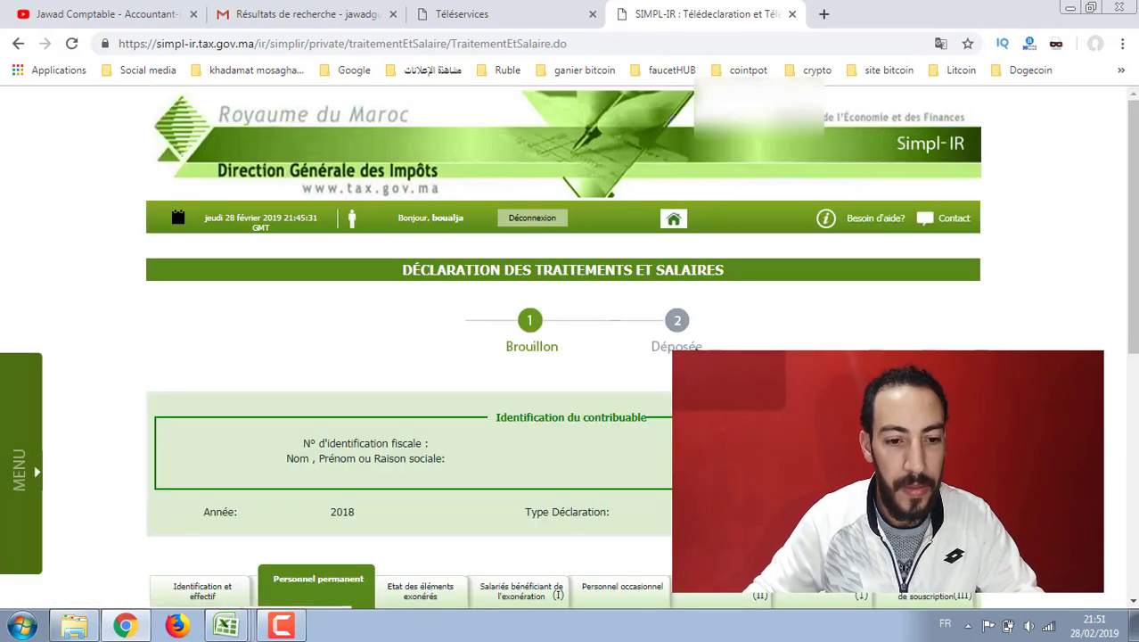
pyautogui.scroll(-2, 674, 345)
pyautogui.scroll(-2, 674, 345)
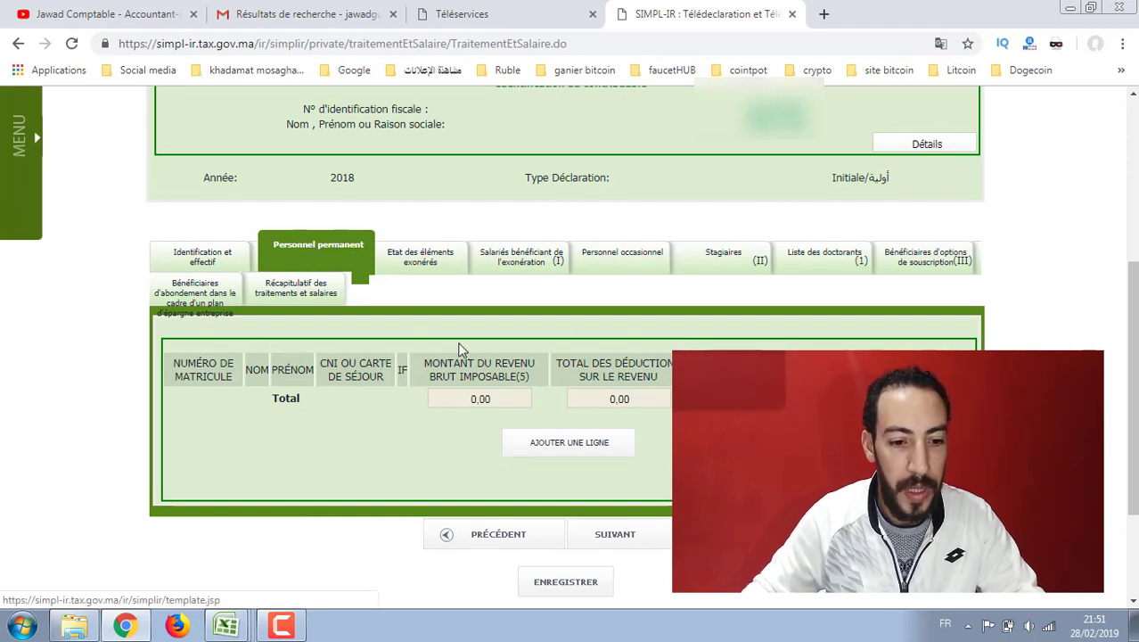
pyautogui.click(559, 444)
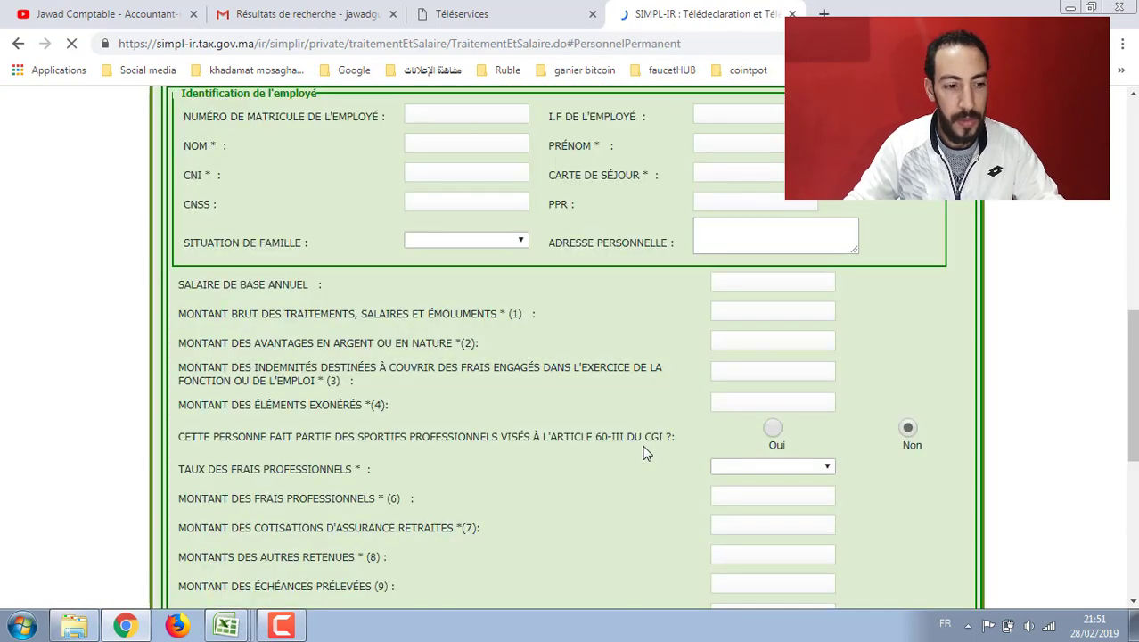
# Step: Start entering the employee's Numéro de matricule
pyautogui.scroll(1, 603, 339)
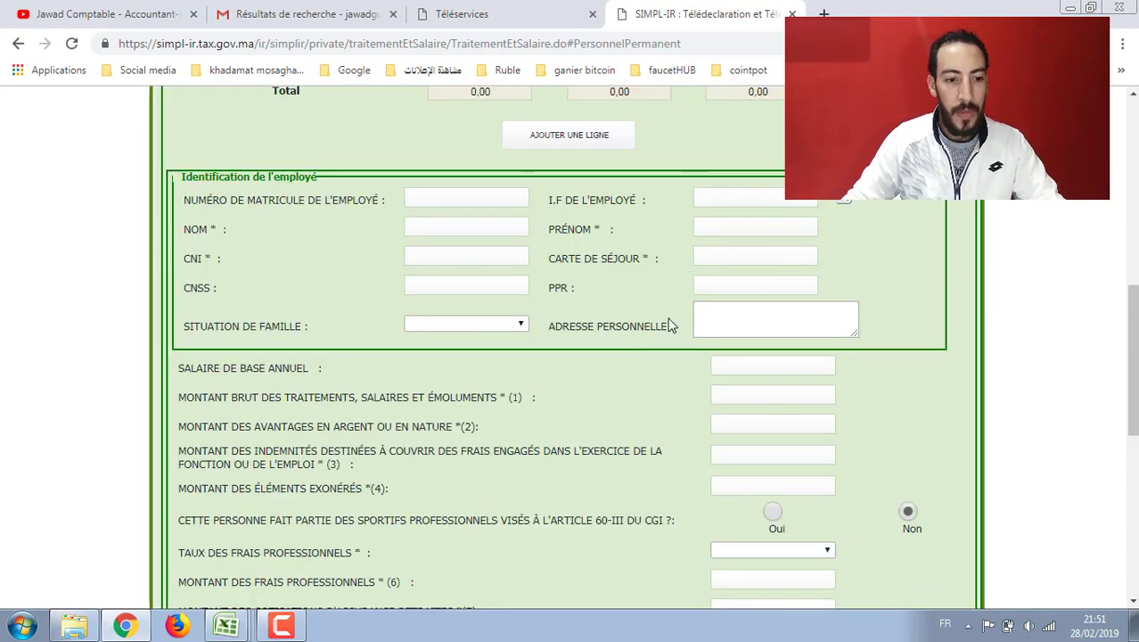
pyautogui.scroll(1, 670, 325)
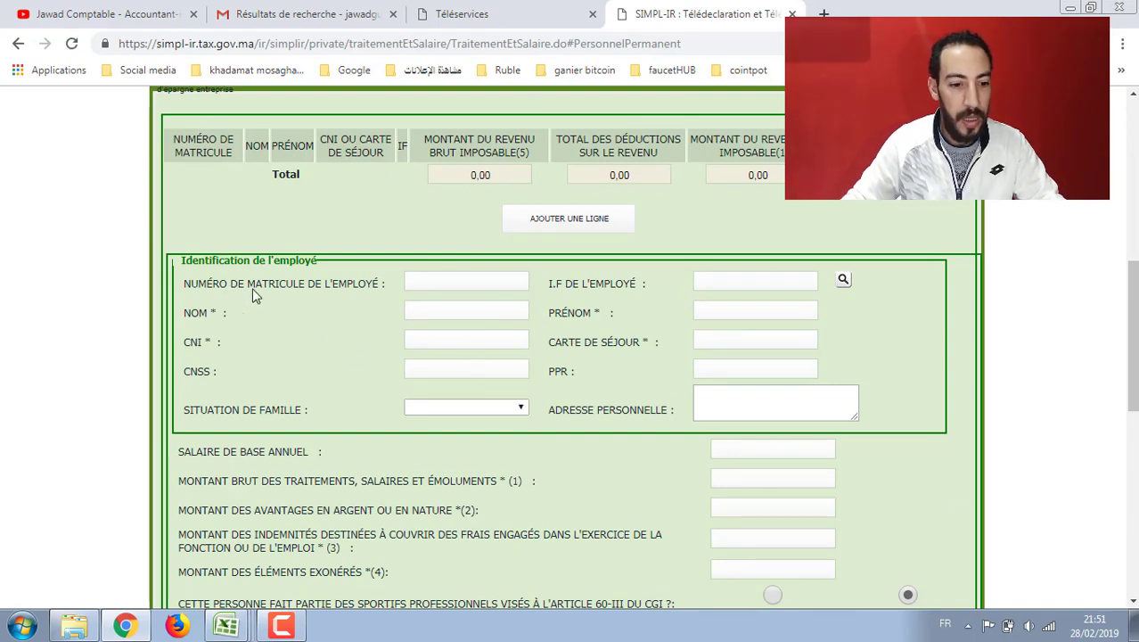
pyautogui.click(464, 282)
pyautogui.write('17')
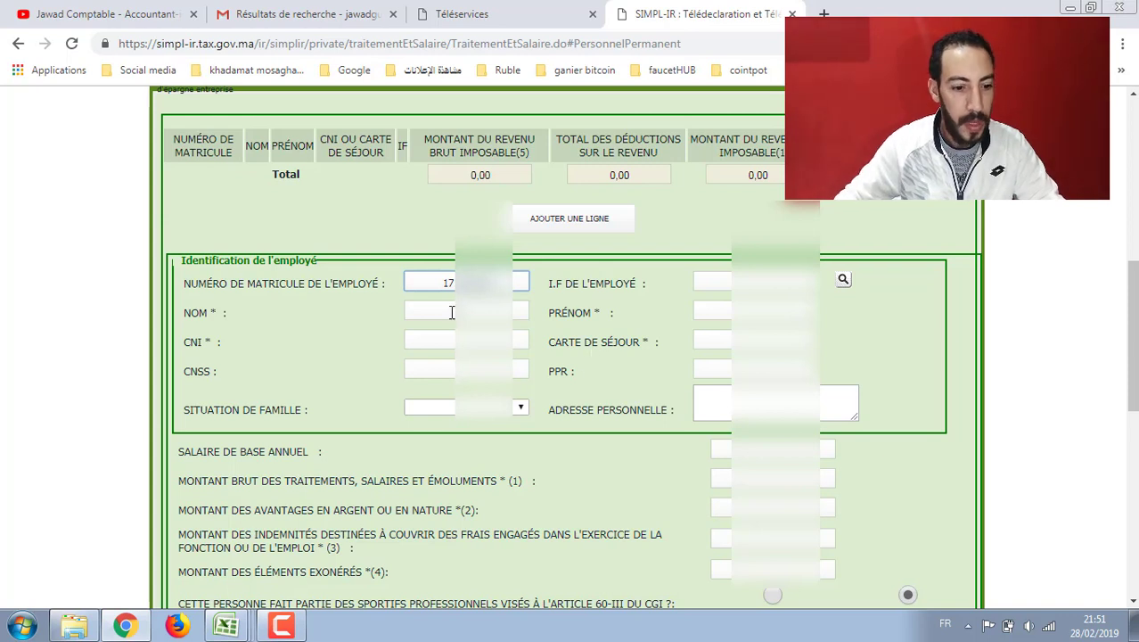
# Step: Enter the employee's last name, first name and CNI number
pyautogui.click(522, 311)
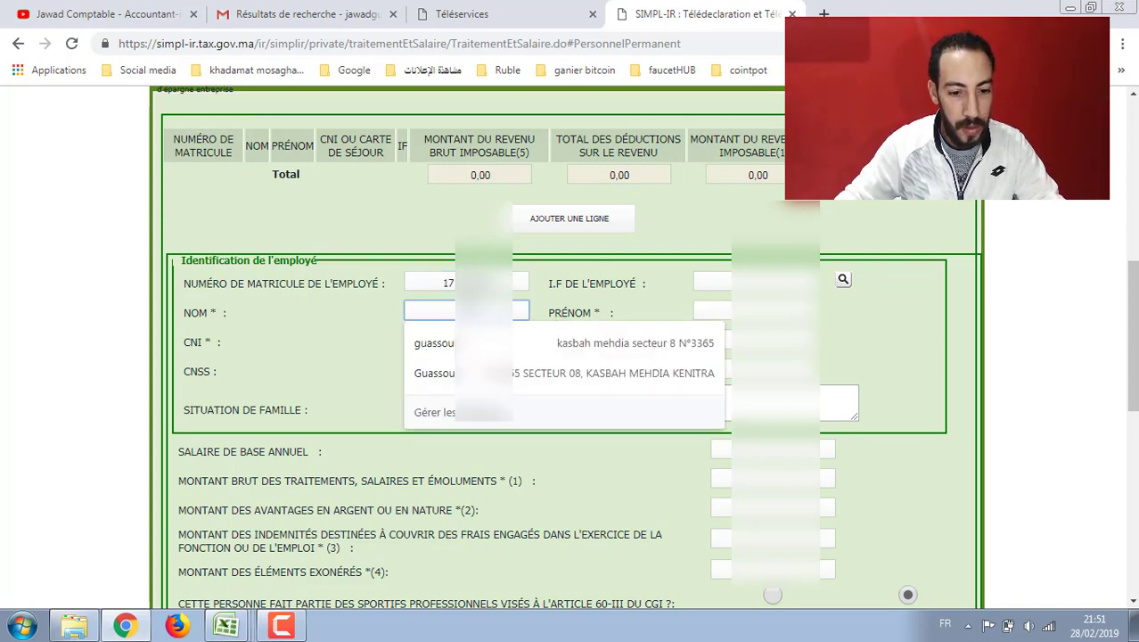
pyautogui.click(354, 311)
pyautogui.click(463, 310)
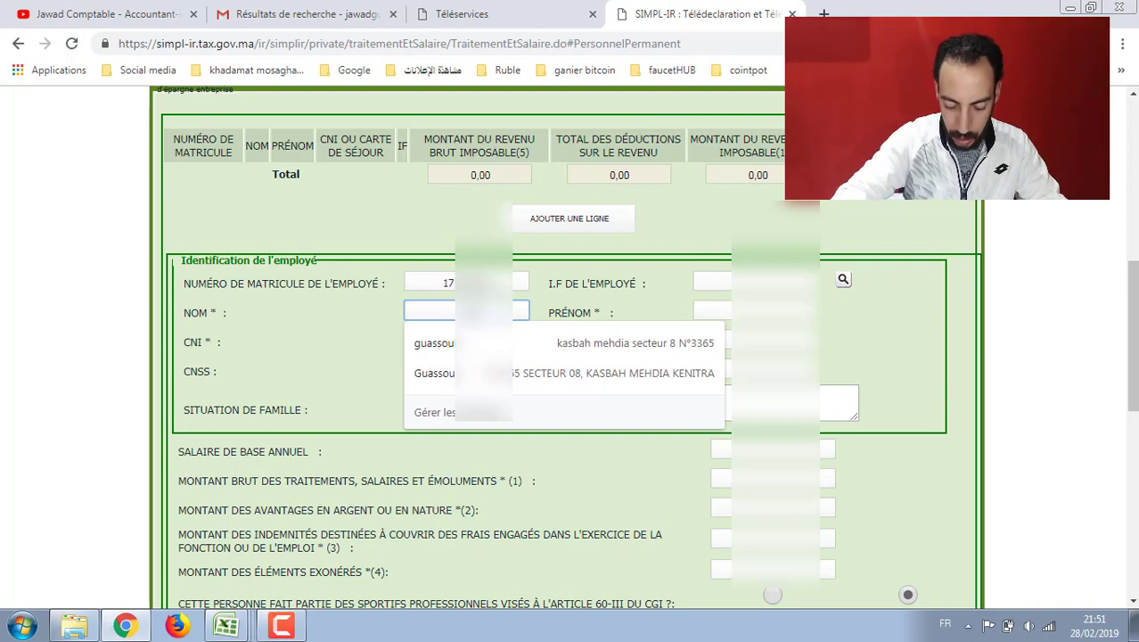
pyautogui.press('Escape')
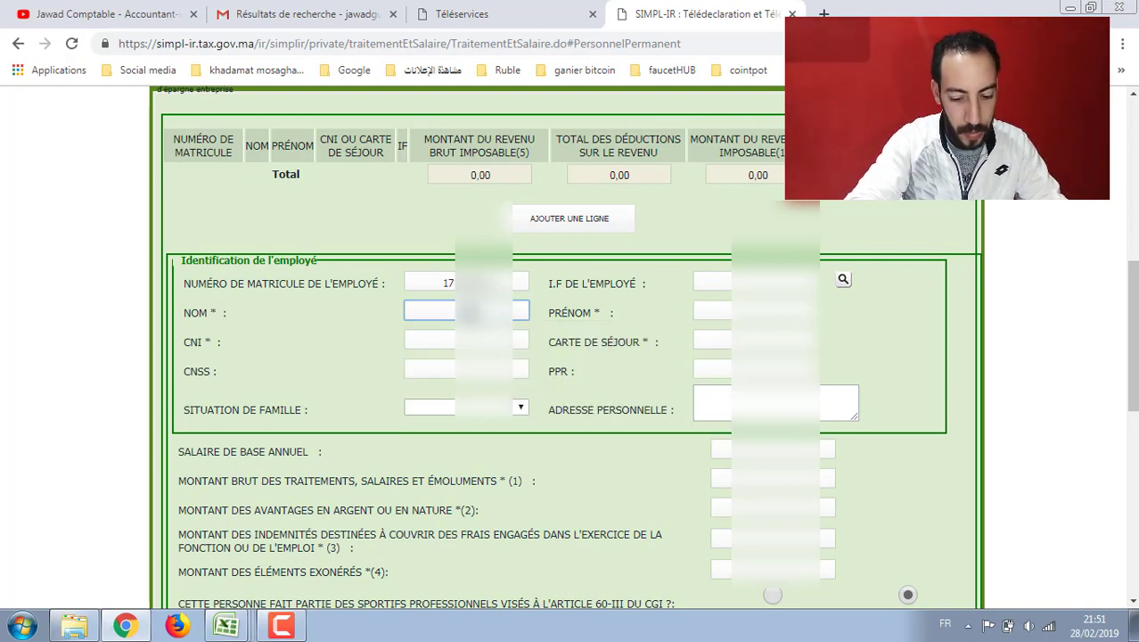
pyautogui.write('B')
pyautogui.press('Tab')
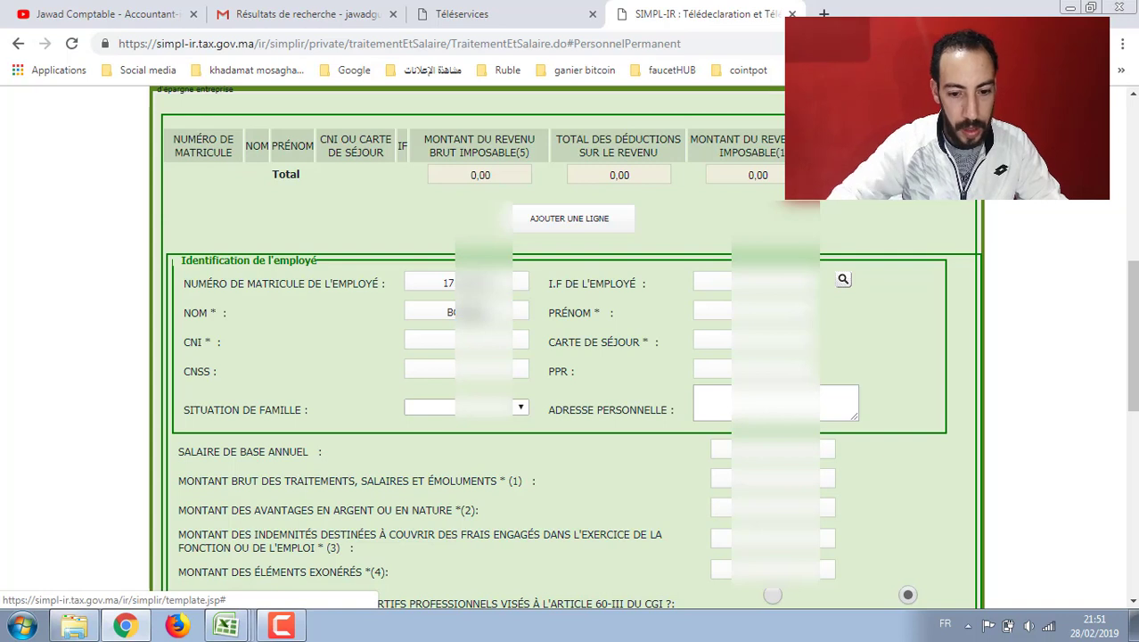
pyautogui.click(753, 310)
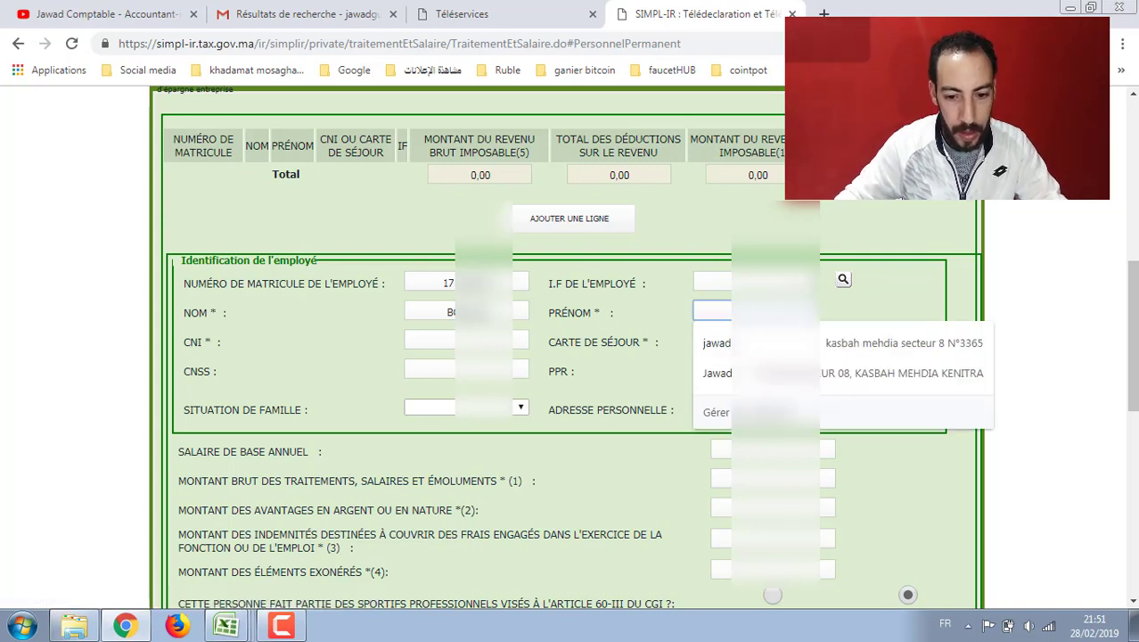
pyautogui.press('Escape')
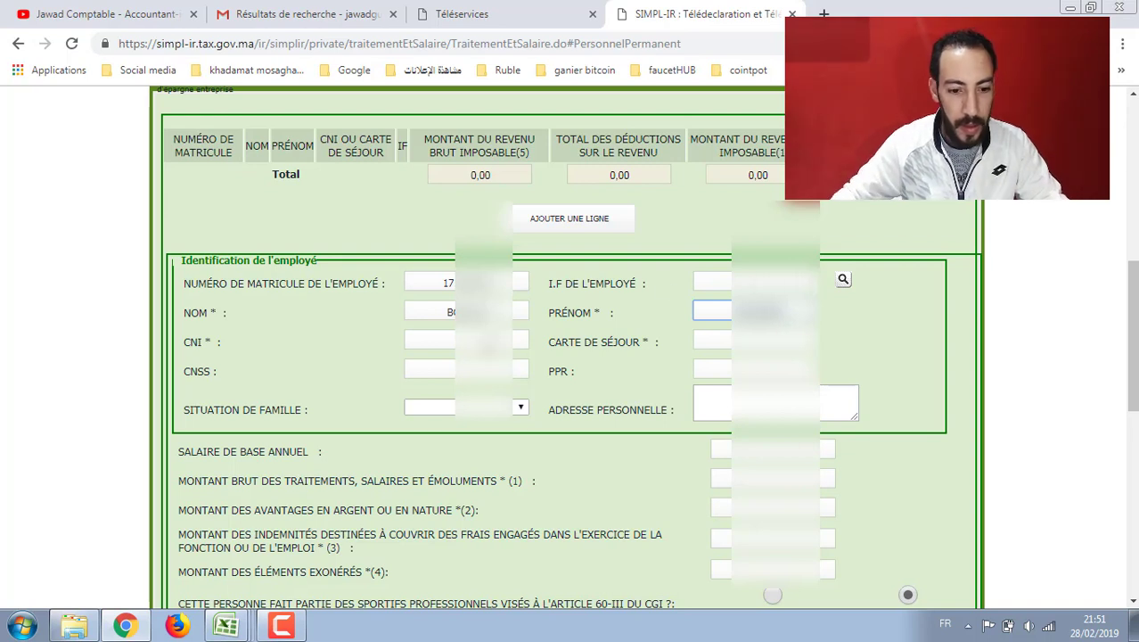
pyautogui.press('Tab')
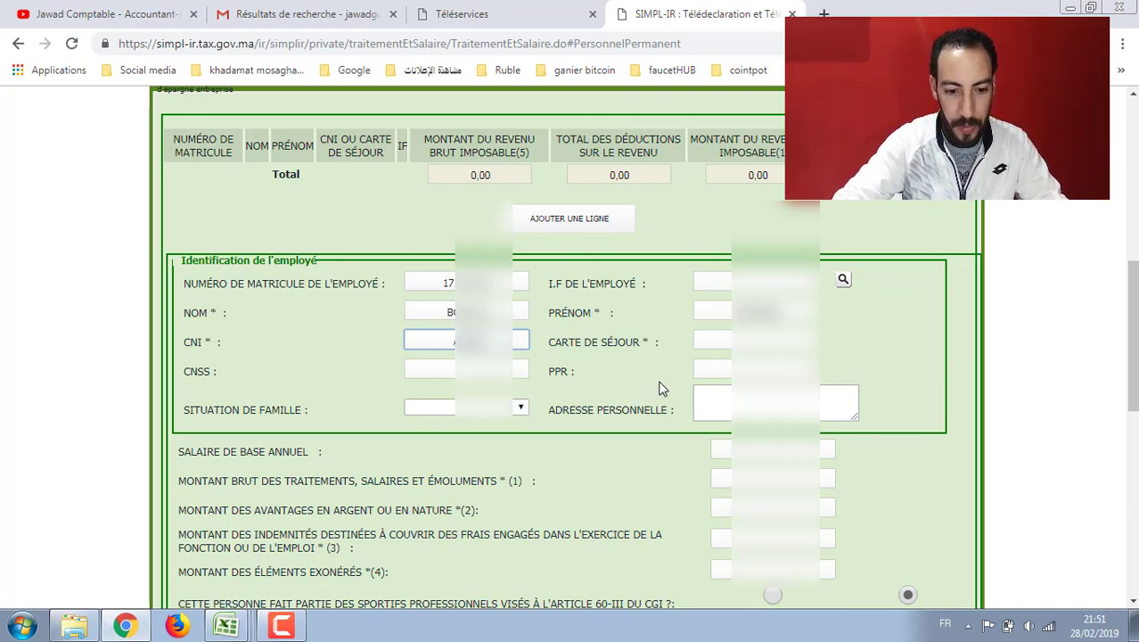
pyautogui.click(514, 365)
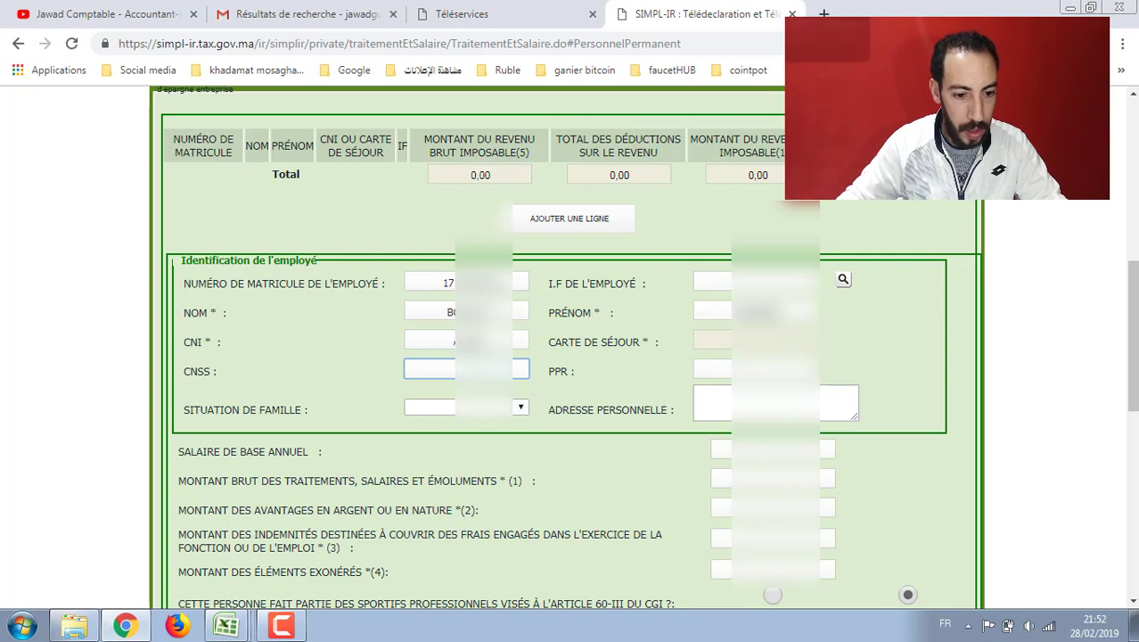
# Step: Clear the registration number field and correct the CNSS number
pyautogui.doubleClick(426, 284)
pyautogui.press('BackSpace')
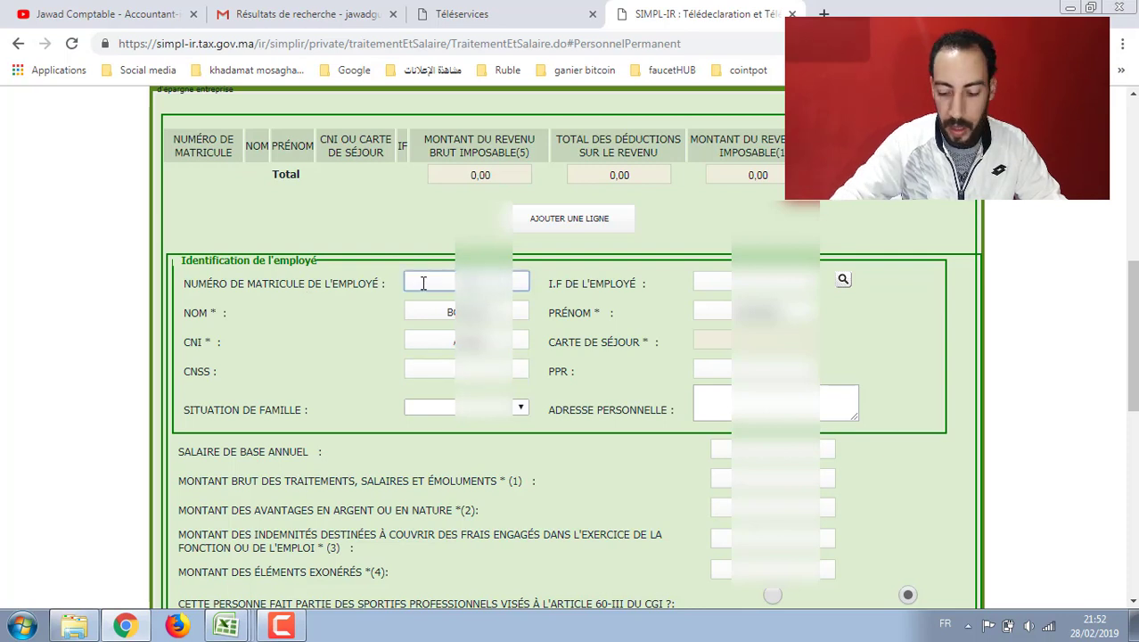
pyautogui.click(508, 370)
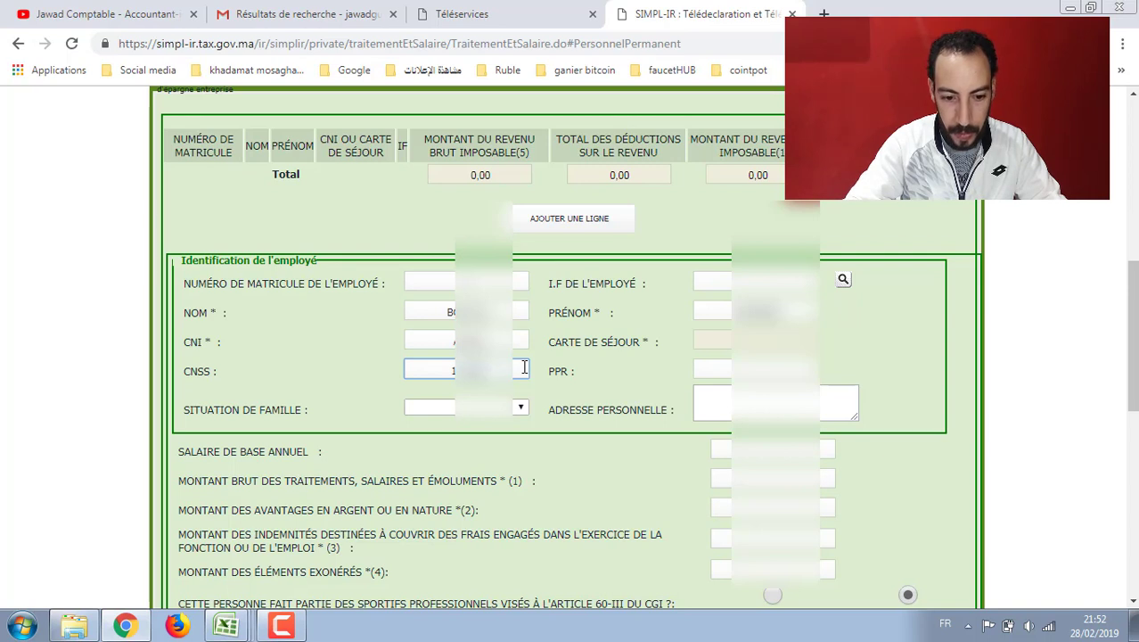
pyautogui.write('7')
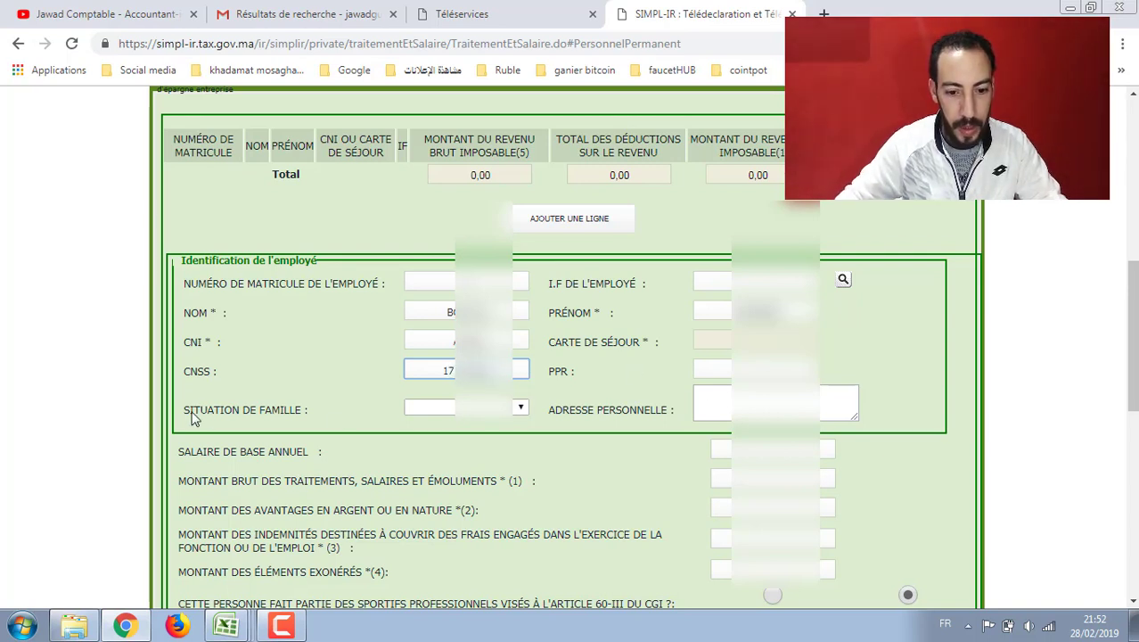
# Step: Set the marital status to Célibataire and fill in the personal address
pyautogui.click(508, 411)
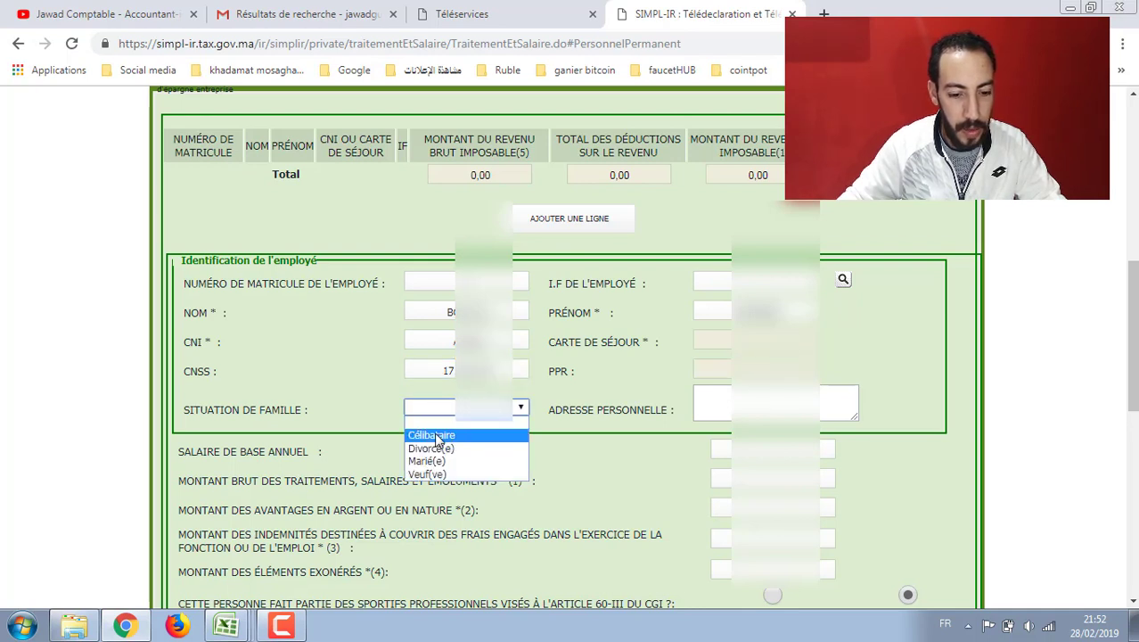
pyautogui.click(435, 436)
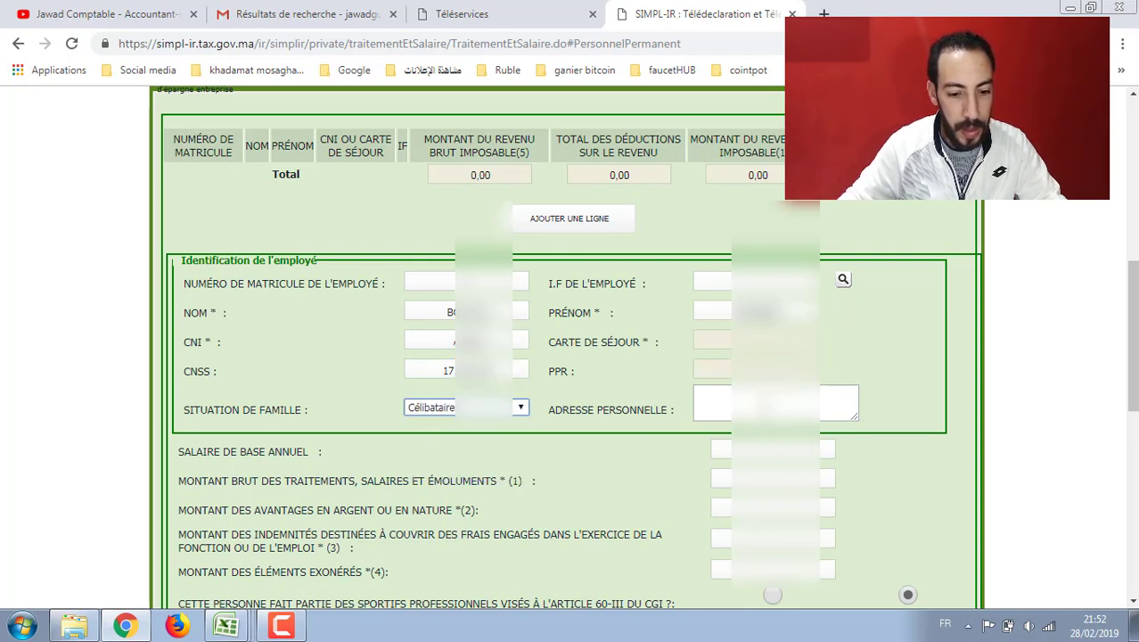
pyautogui.click(757, 402)
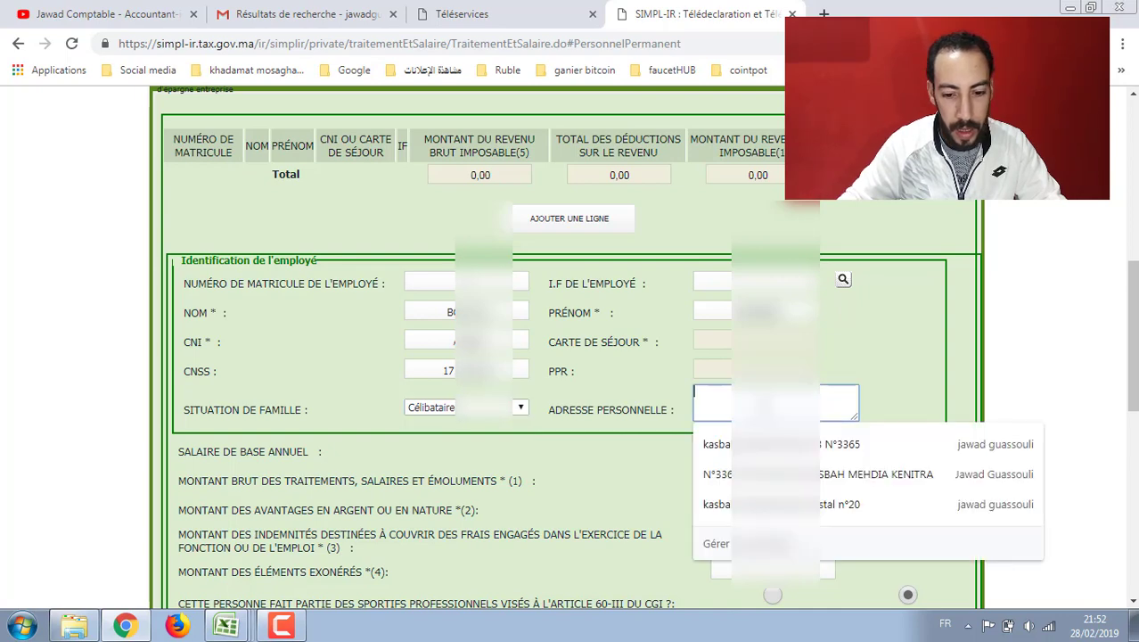
pyautogui.click(904, 392)
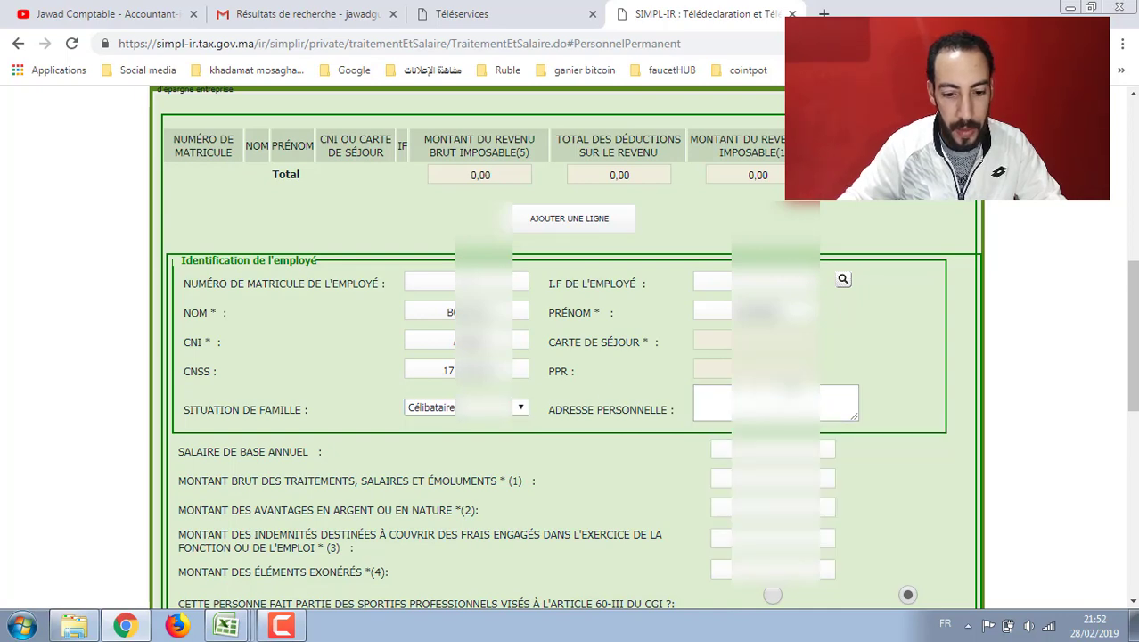
pyautogui.scroll(-1, 512, 463)
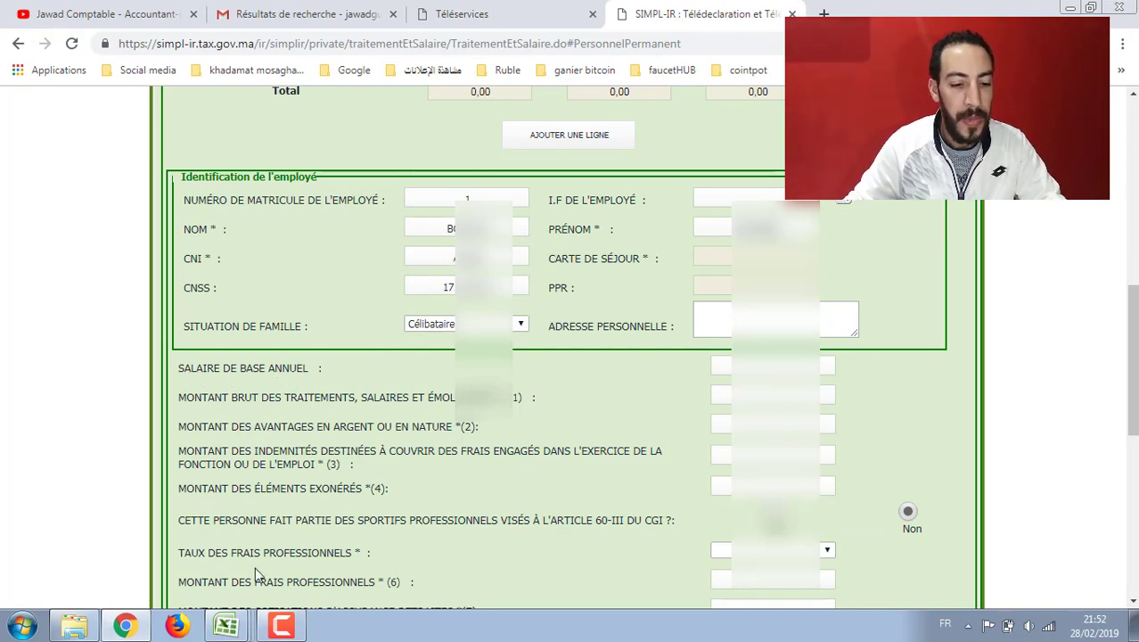
pyautogui.moveTo(226, 623)
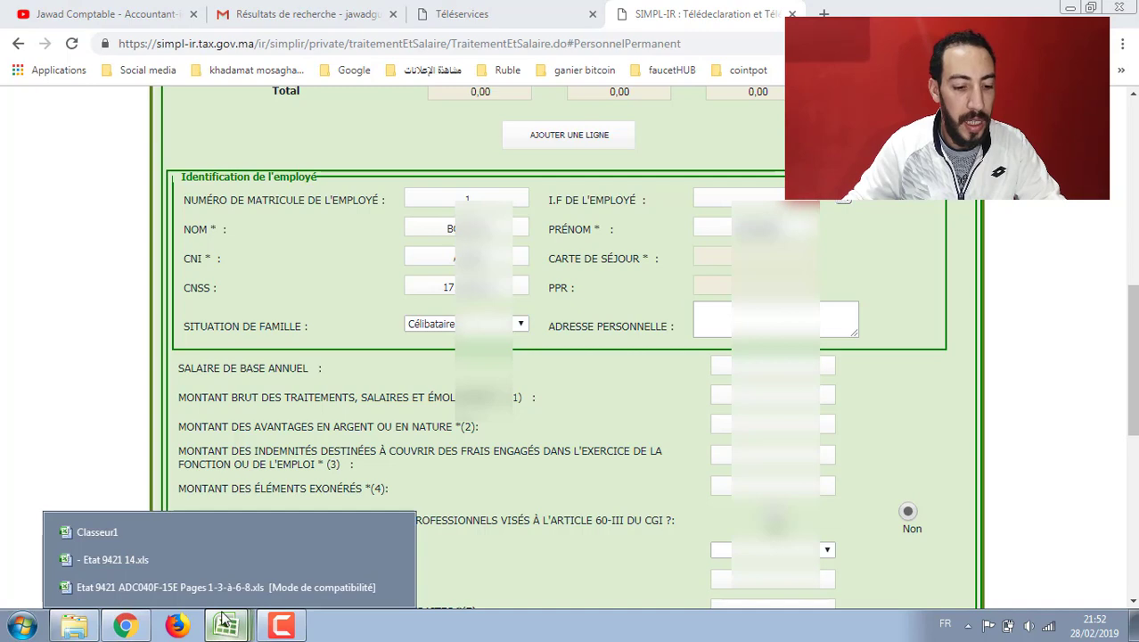
pyautogui.click(165, 560)
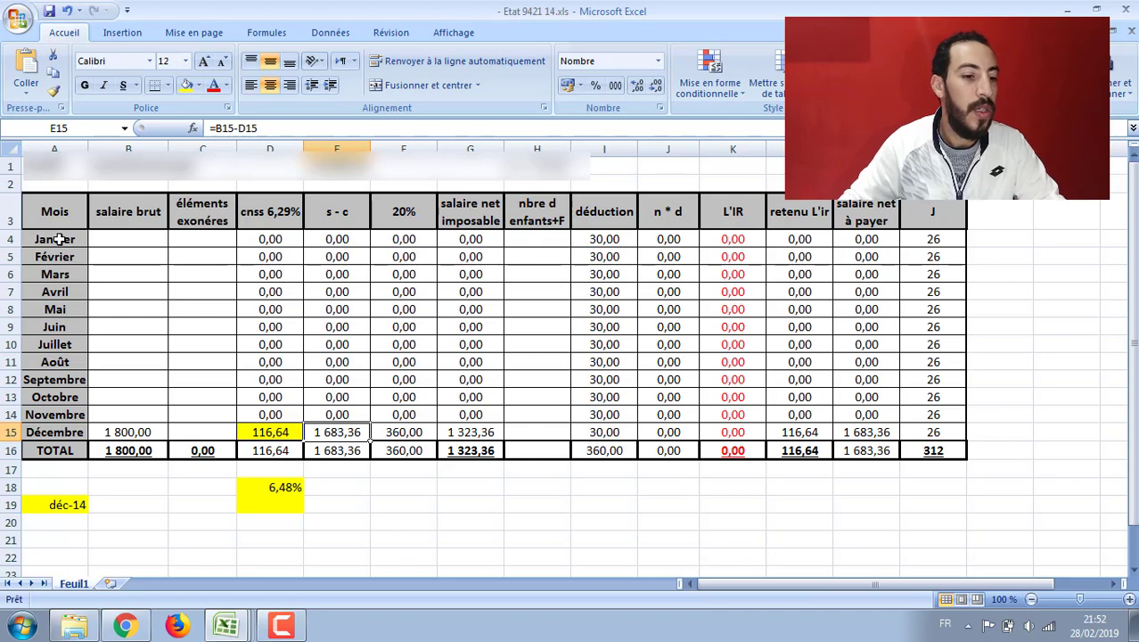
pyautogui.click(41, 431)
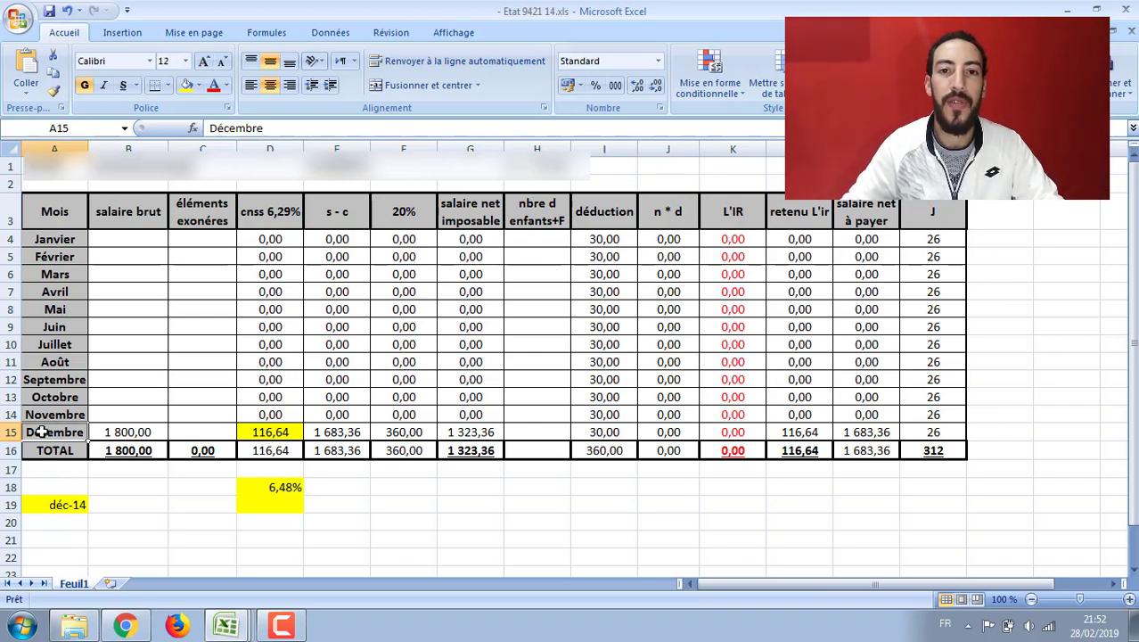
pyautogui.click(127, 432)
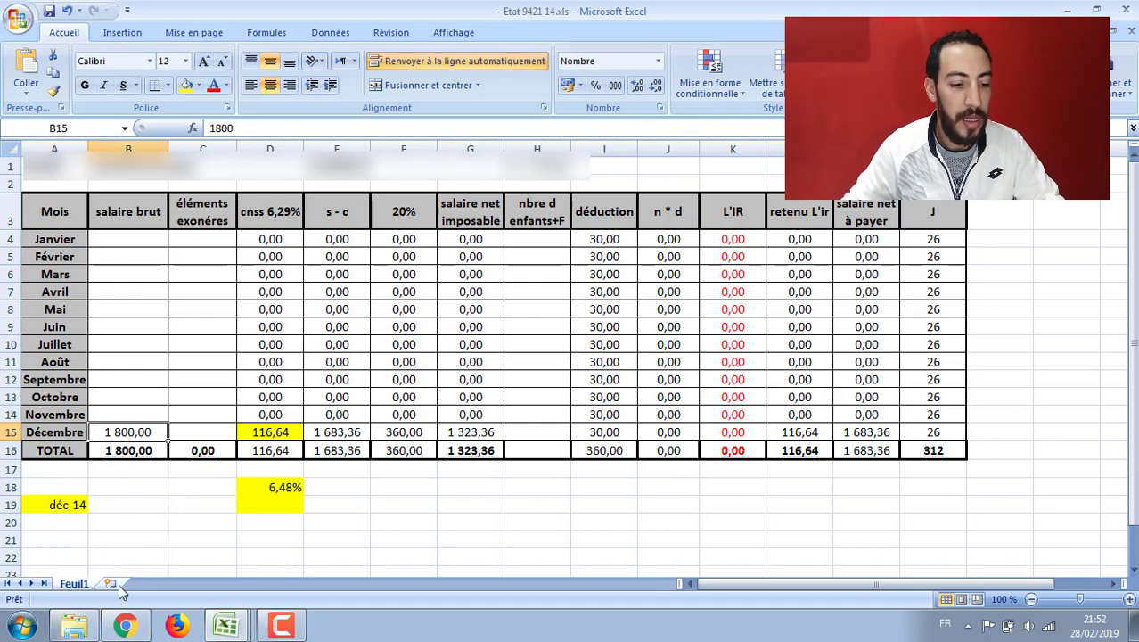
pyautogui.click(125, 625)
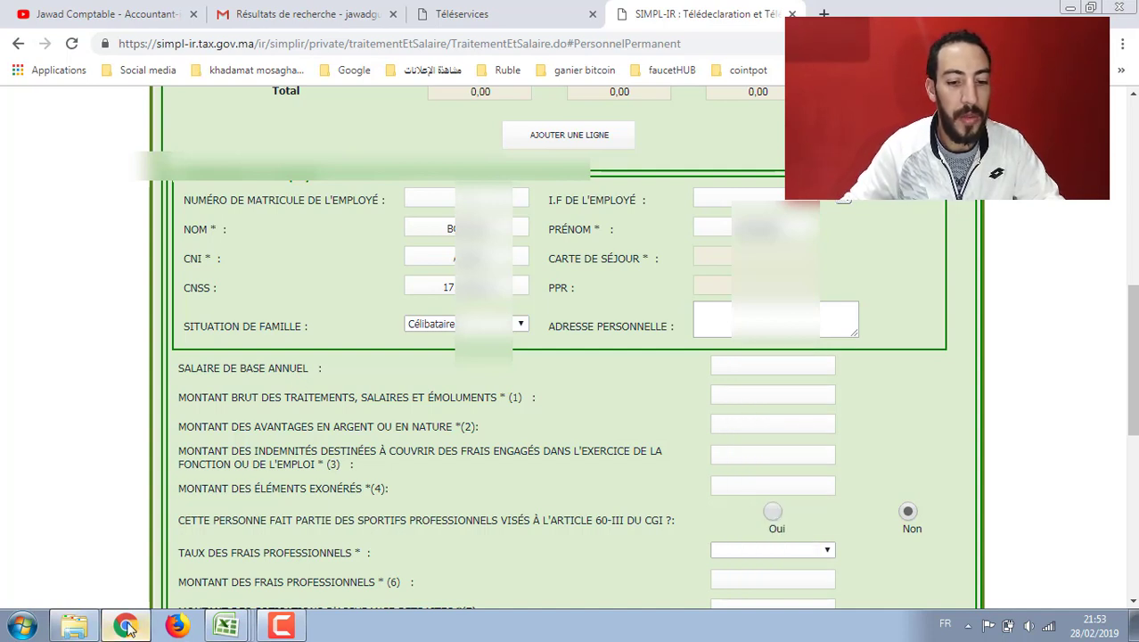
pyautogui.click(220, 626)
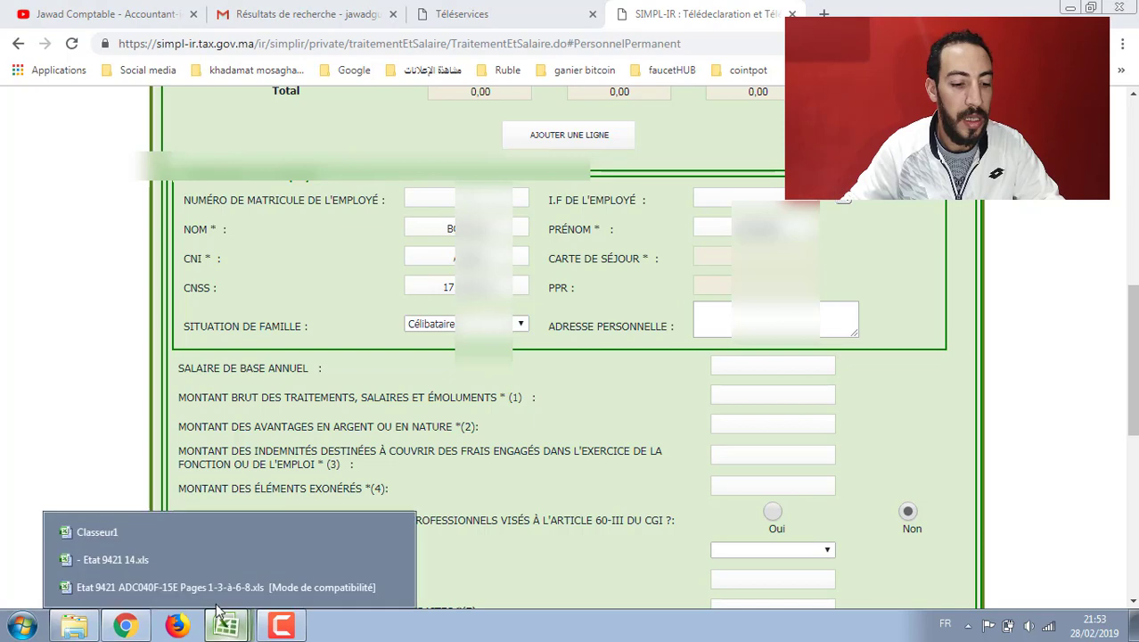
pyautogui.click(134, 567)
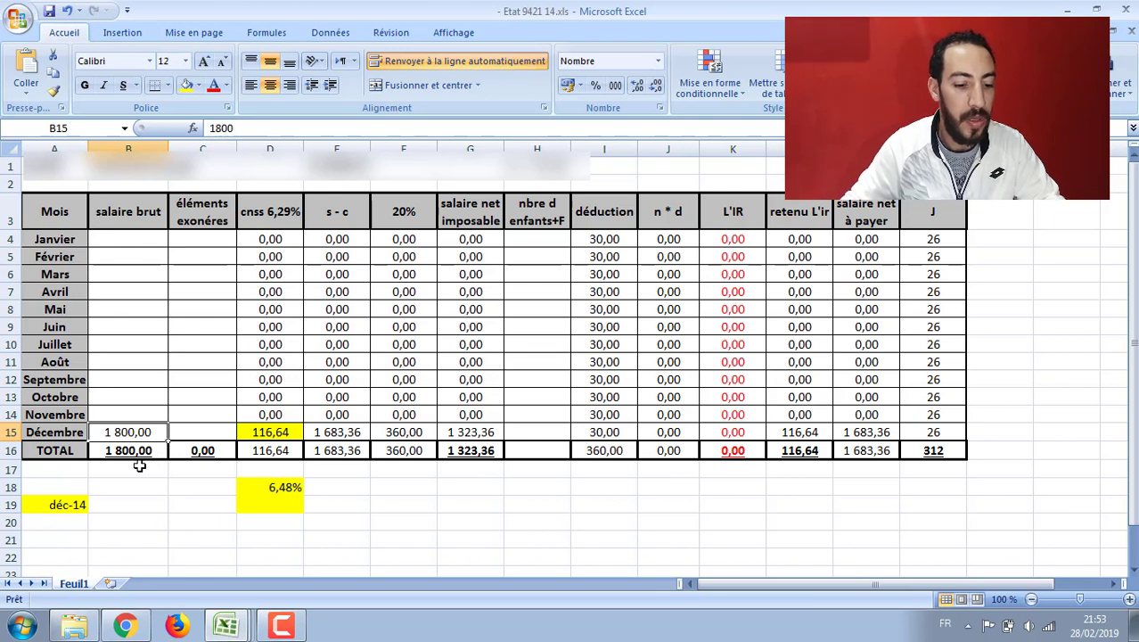
pyautogui.click(61, 627)
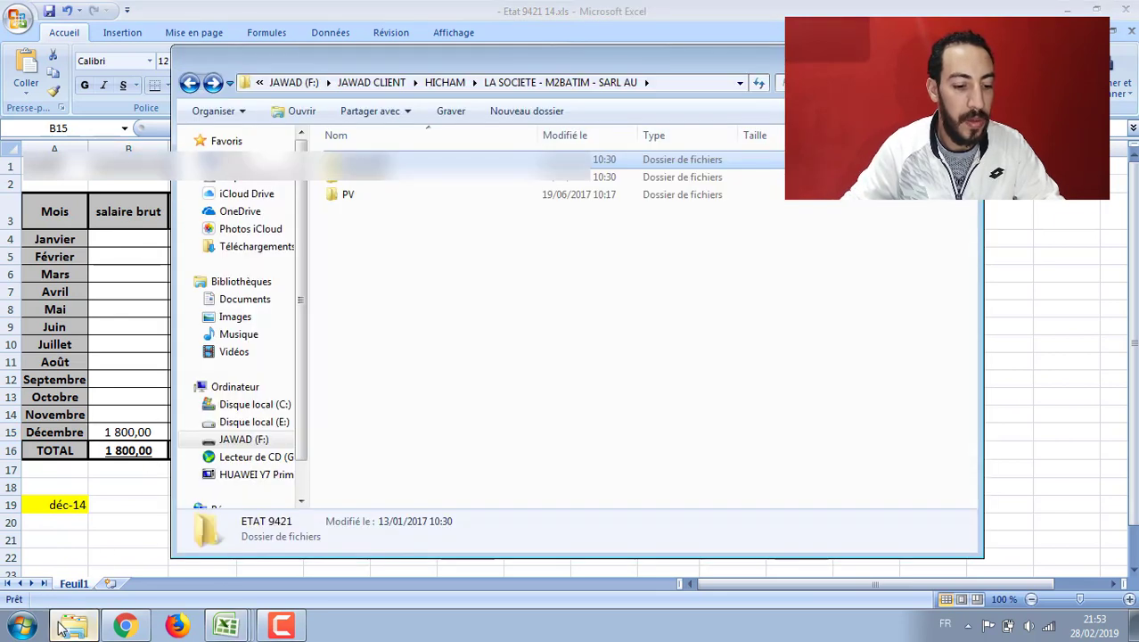
pyautogui.click(129, 518)
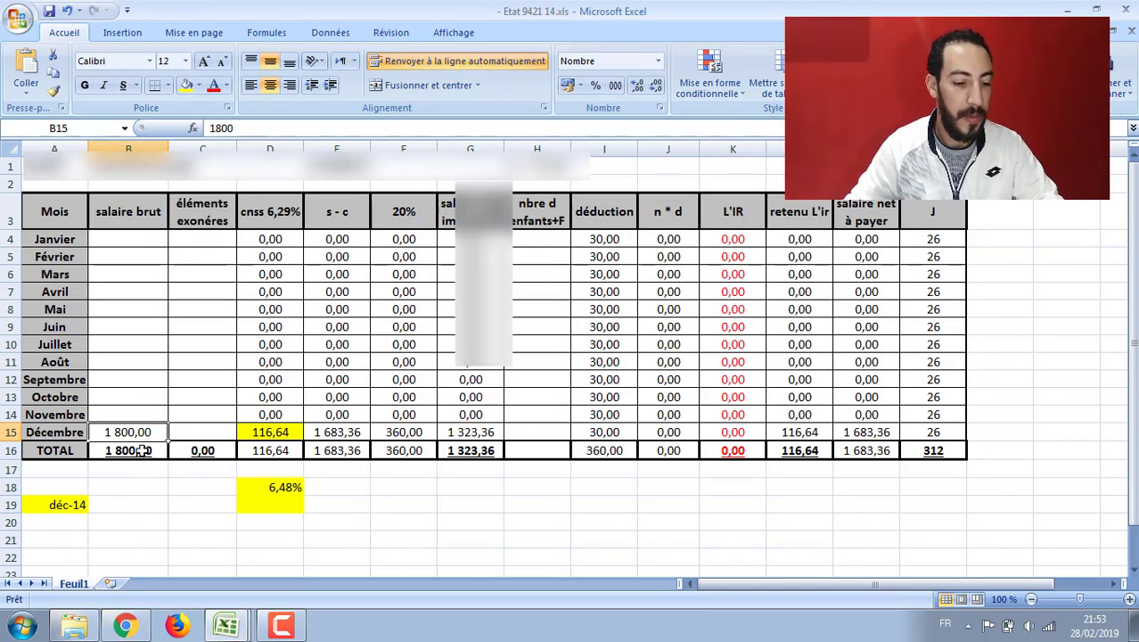
pyautogui.click(128, 627)
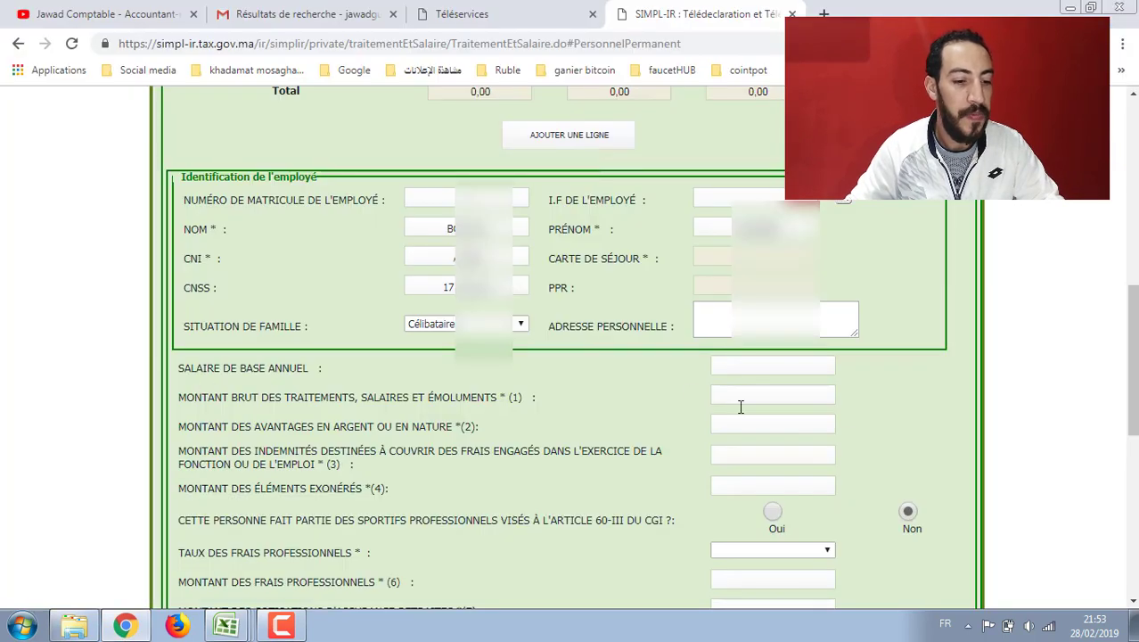
# Step: Enter 1800 as annual base salary and gross salaries, and 0 for cash or in-kind benefits
pyautogui.click(782, 365)
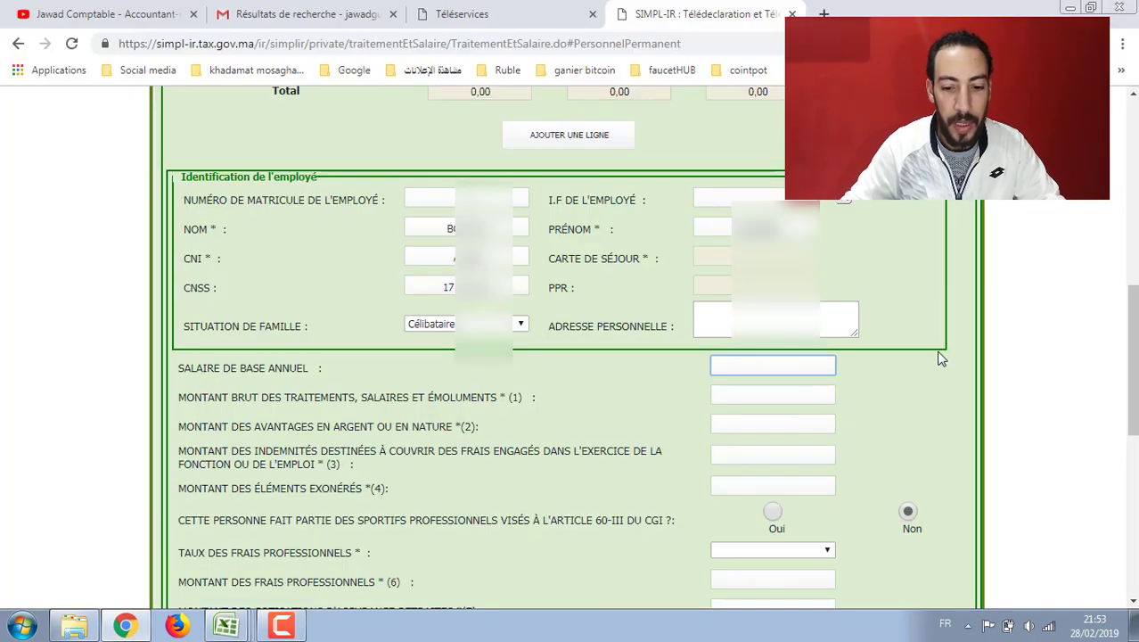
pyautogui.write('1800')
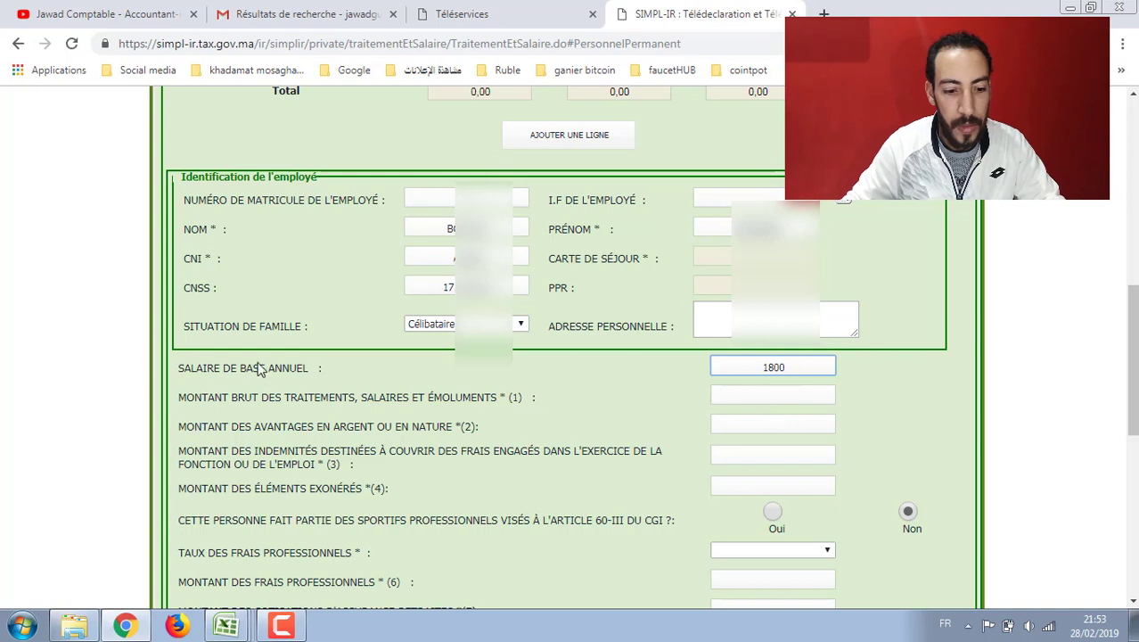
pyautogui.click(769, 394)
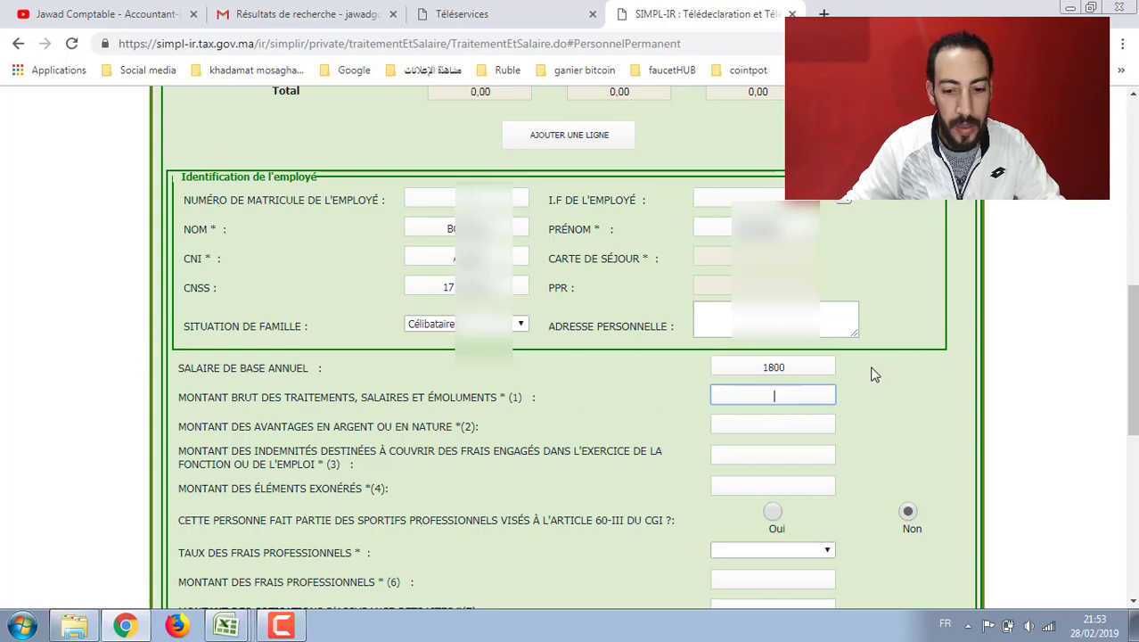
pyautogui.write('1800')
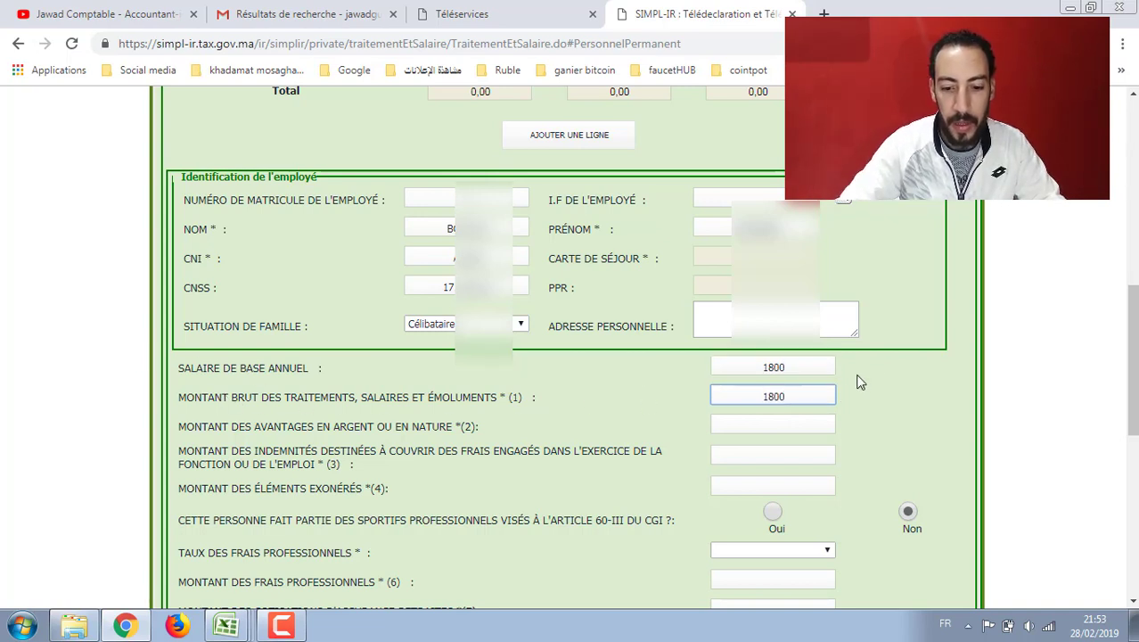
pyautogui.click(771, 425)
pyautogui.write('0')
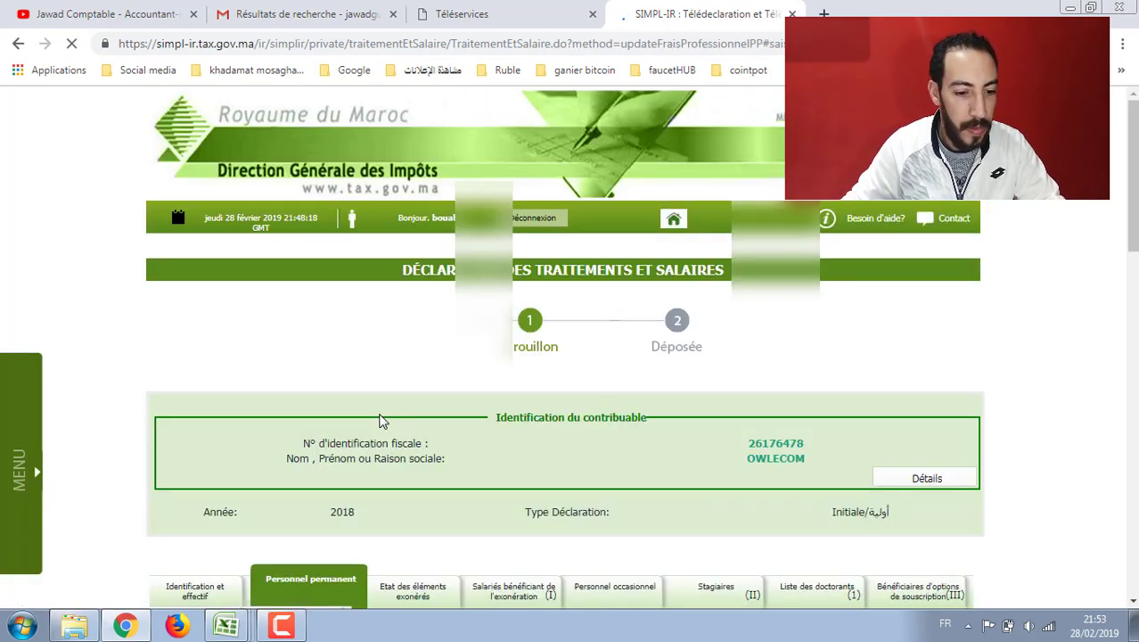
pyautogui.scroll(1, 591, 318)
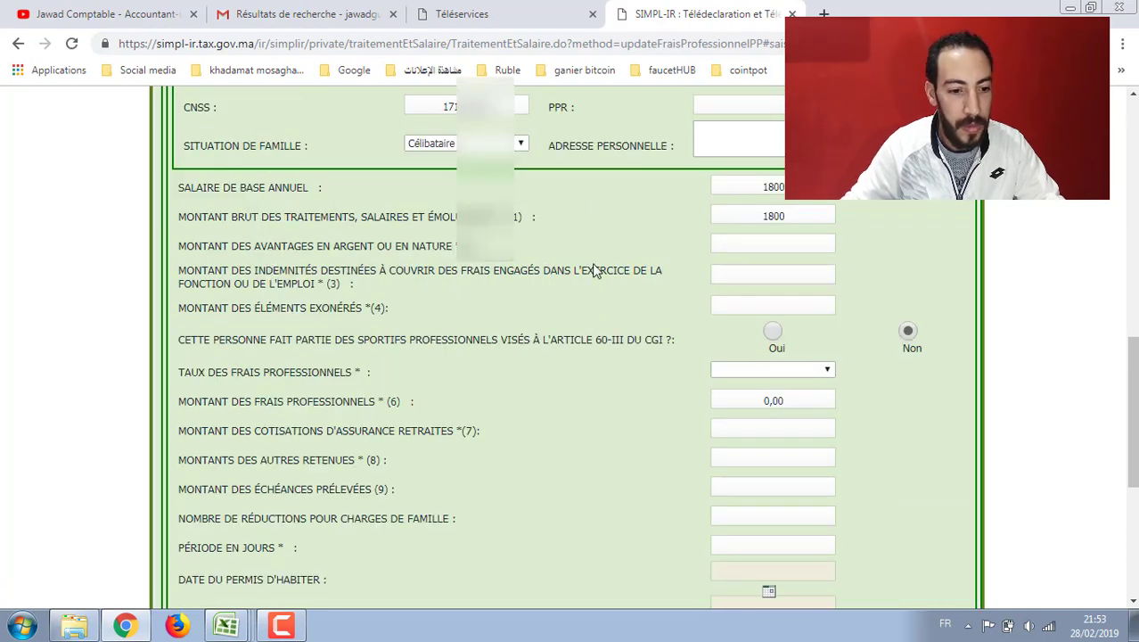
pyautogui.click(773, 243)
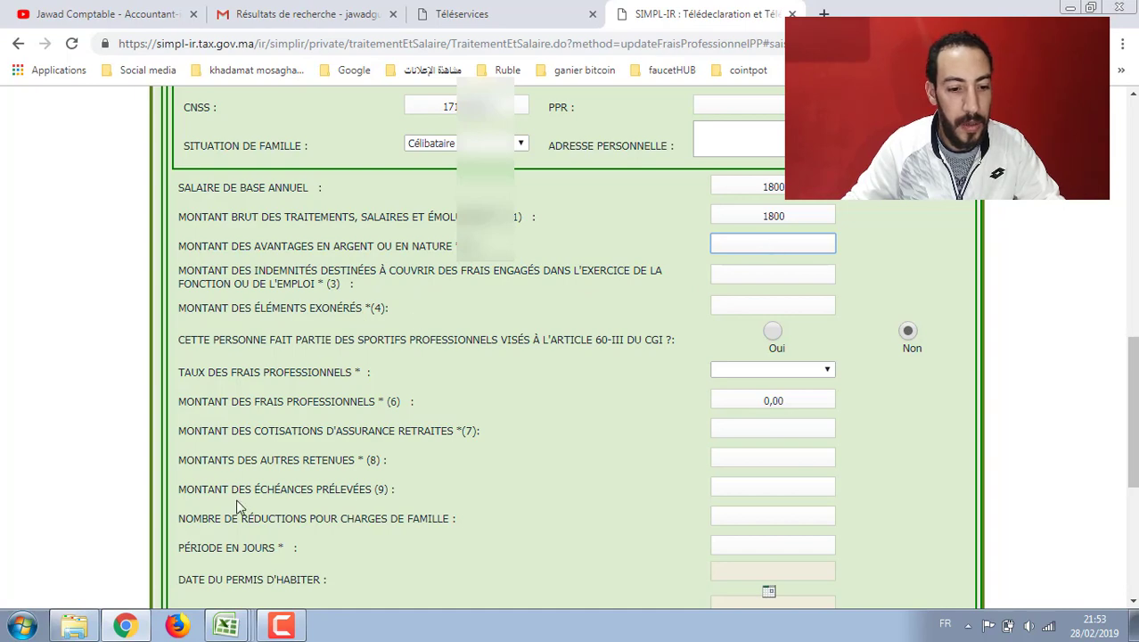
pyautogui.moveTo(210, 629)
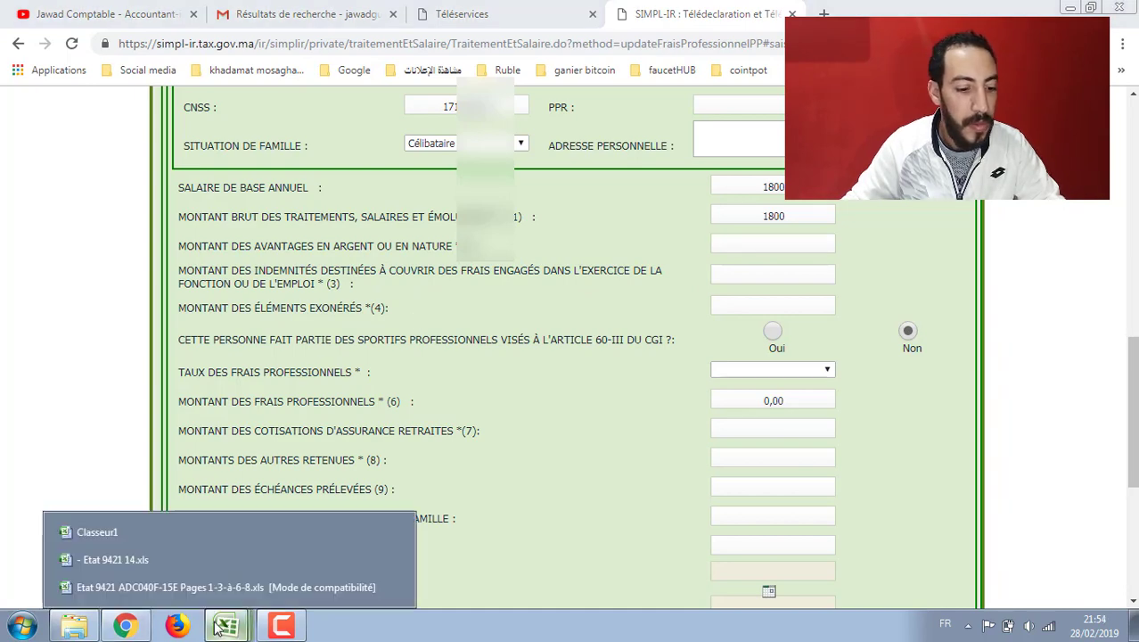
pyautogui.click(166, 558)
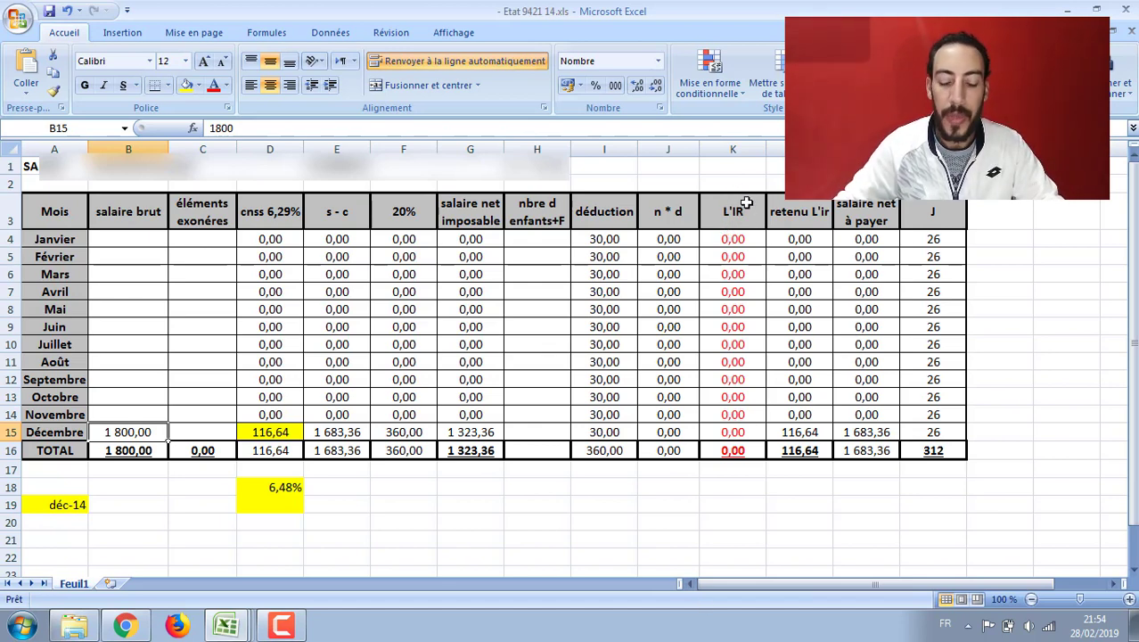
pyautogui.click(742, 433)
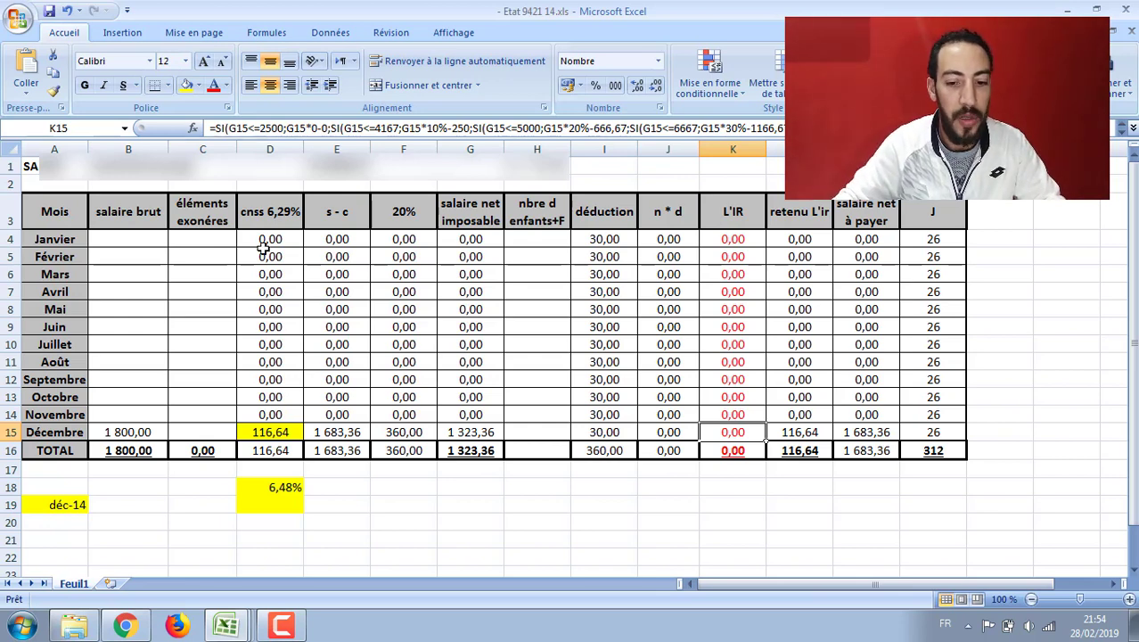
pyautogui.click(125, 627)
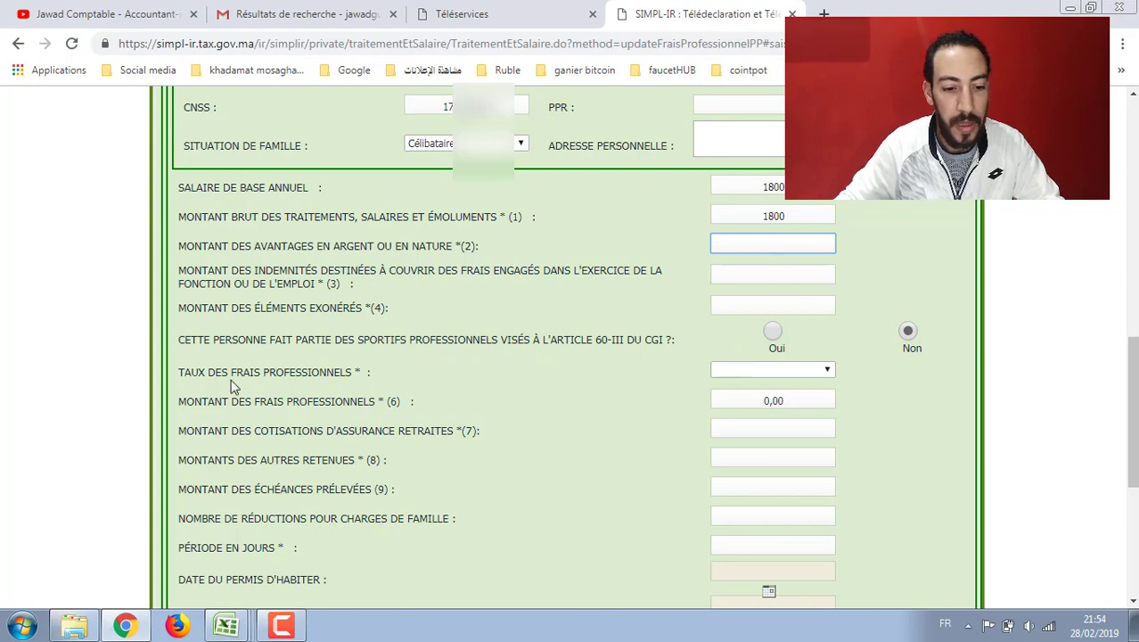
# Step: Set professional athlete to Non and choose the 20% professional expenses rate
pyautogui.click(774, 333)
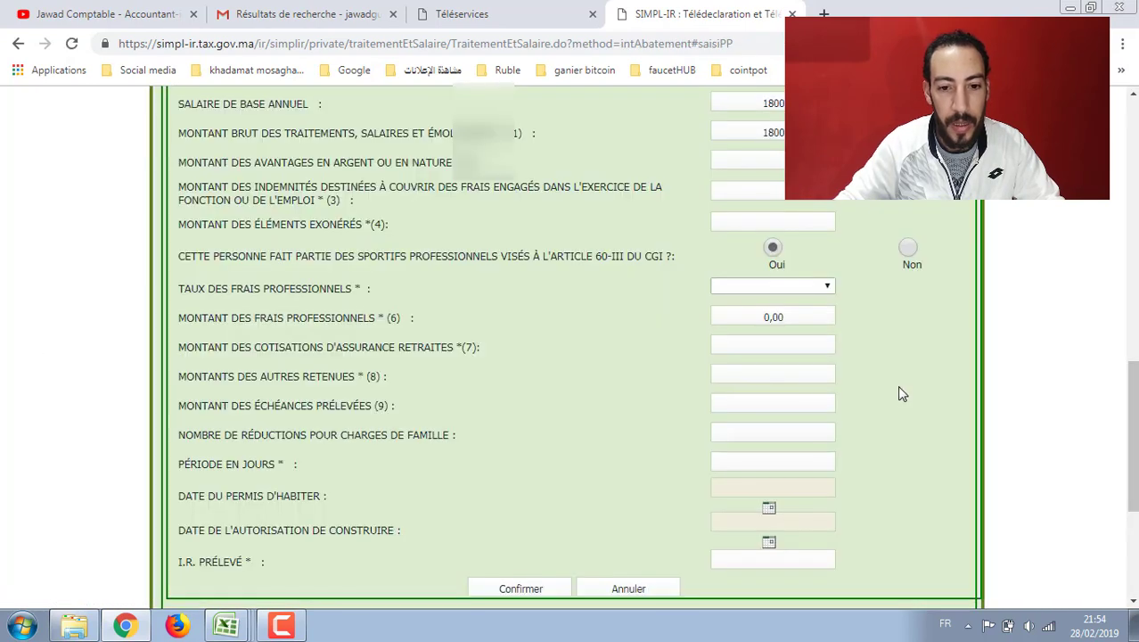
pyautogui.click(827, 288)
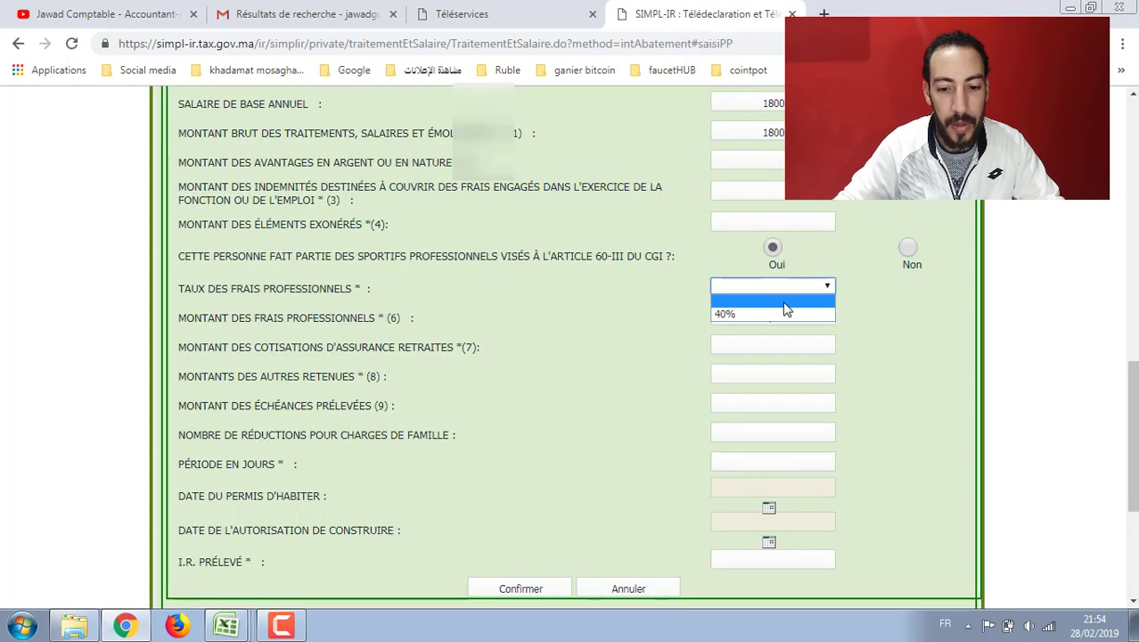
pyautogui.click(864, 307)
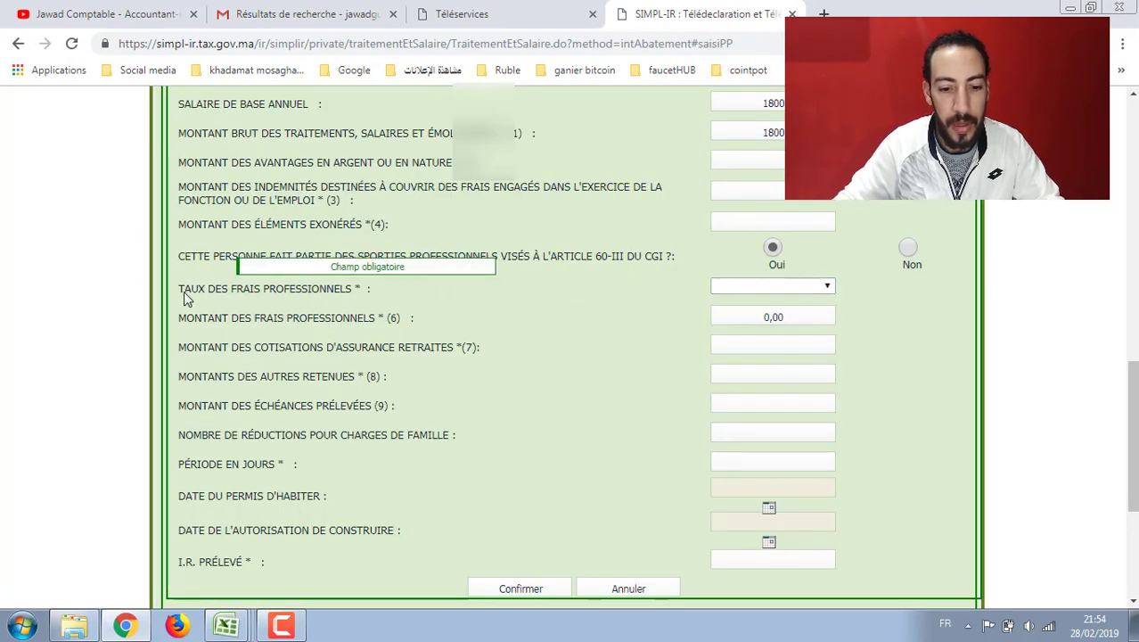
pyautogui.click(796, 291)
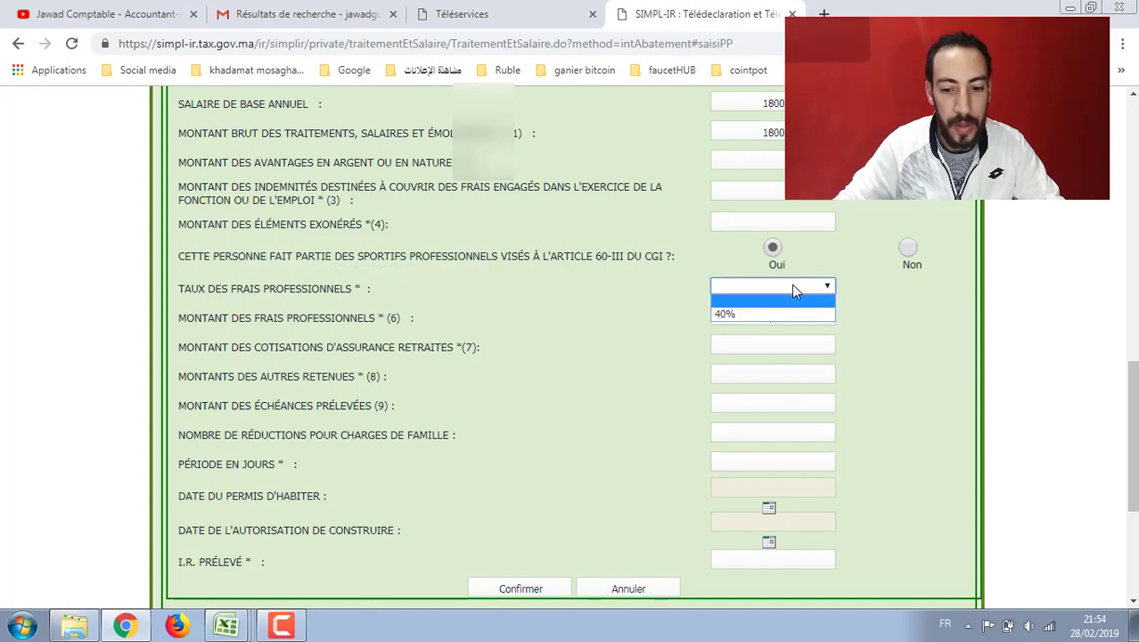
pyautogui.click(895, 390)
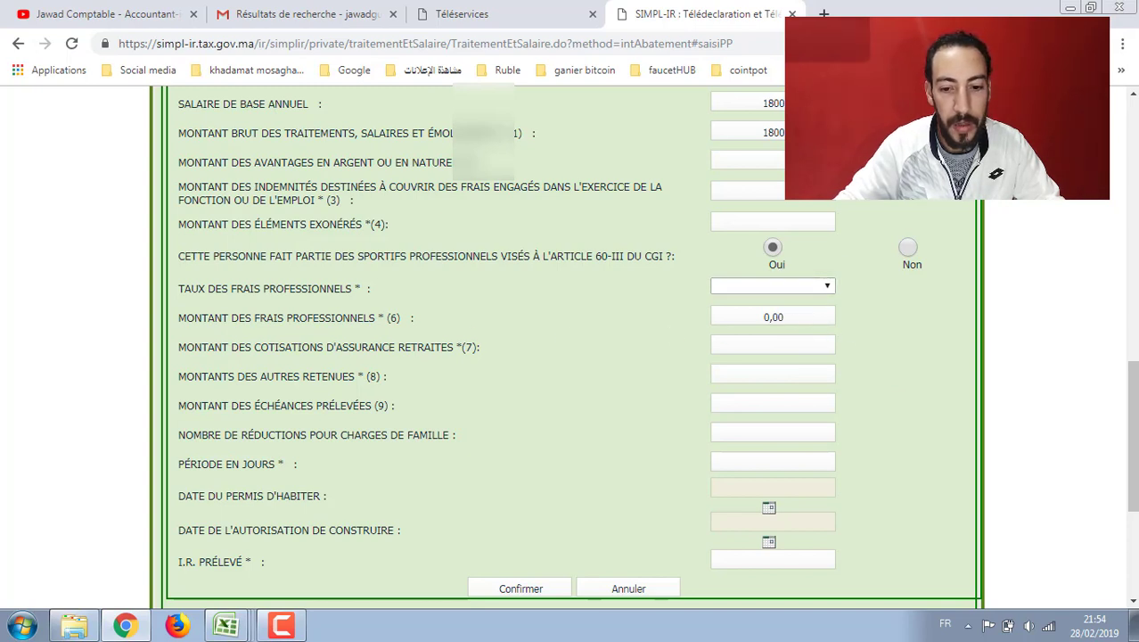
pyautogui.click(908, 249)
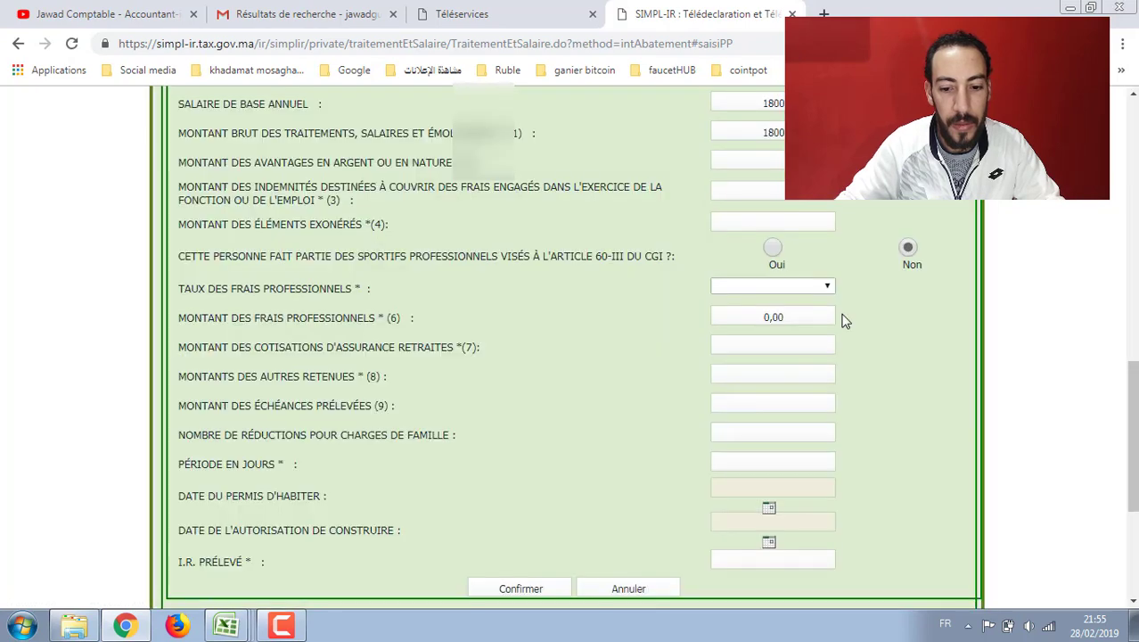
pyautogui.click(826, 286)
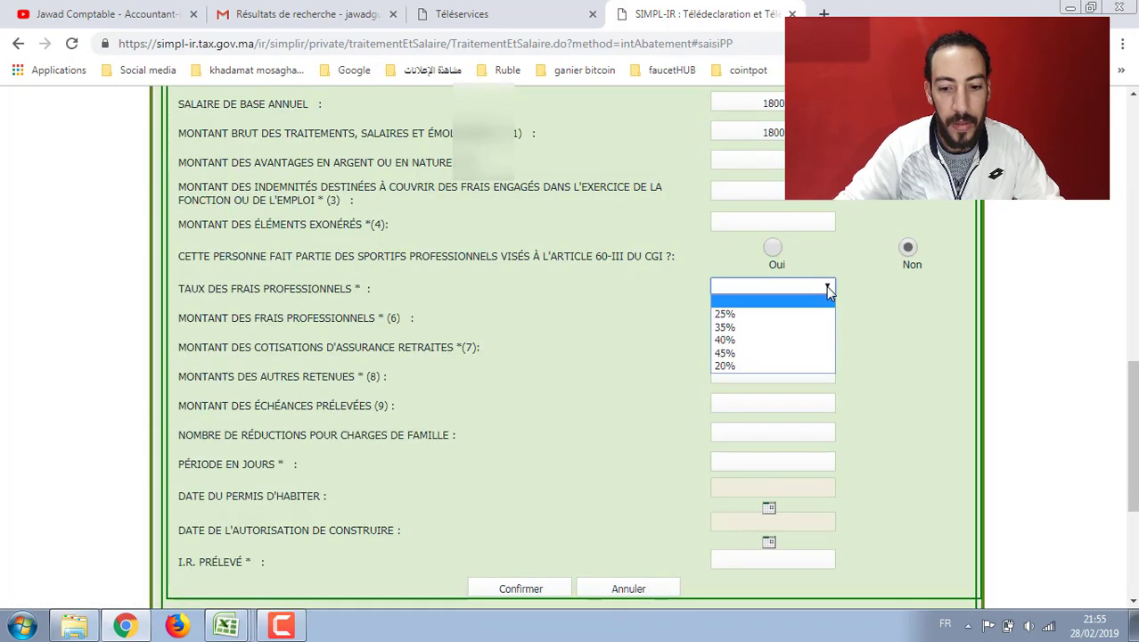
pyautogui.click(737, 365)
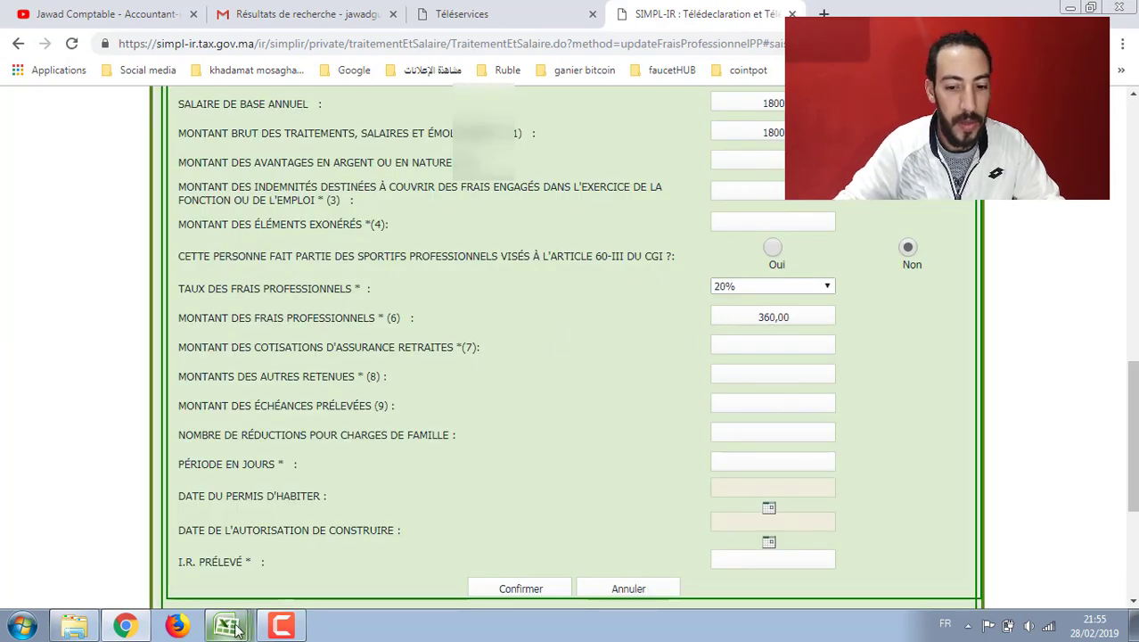
pyautogui.moveTo(227, 623)
pyautogui.click(206, 555)
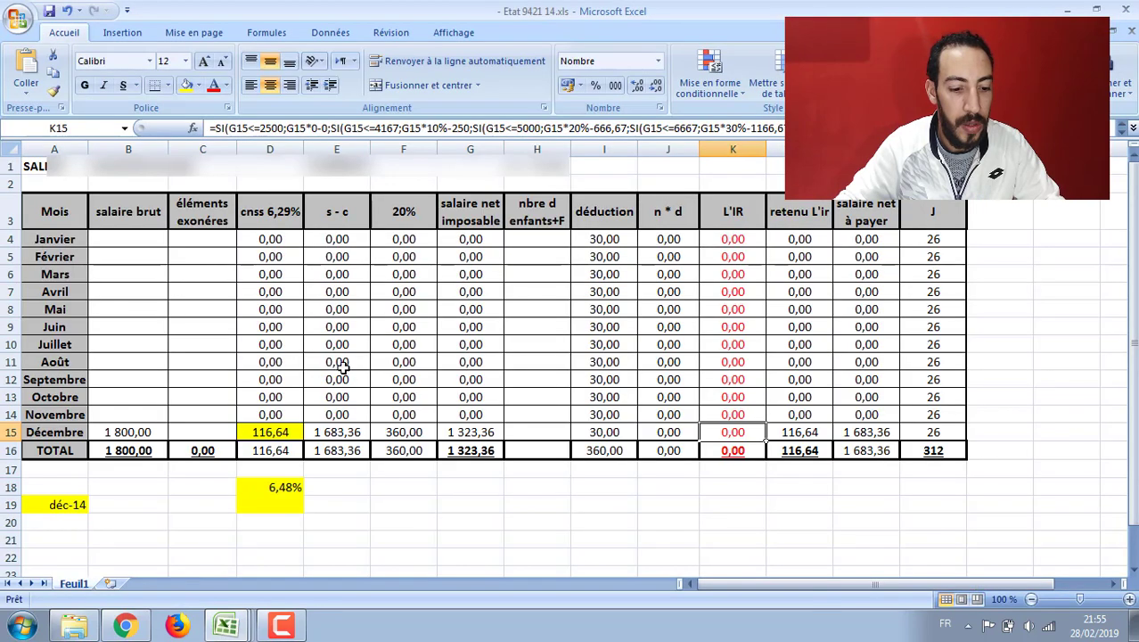
pyautogui.click(394, 434)
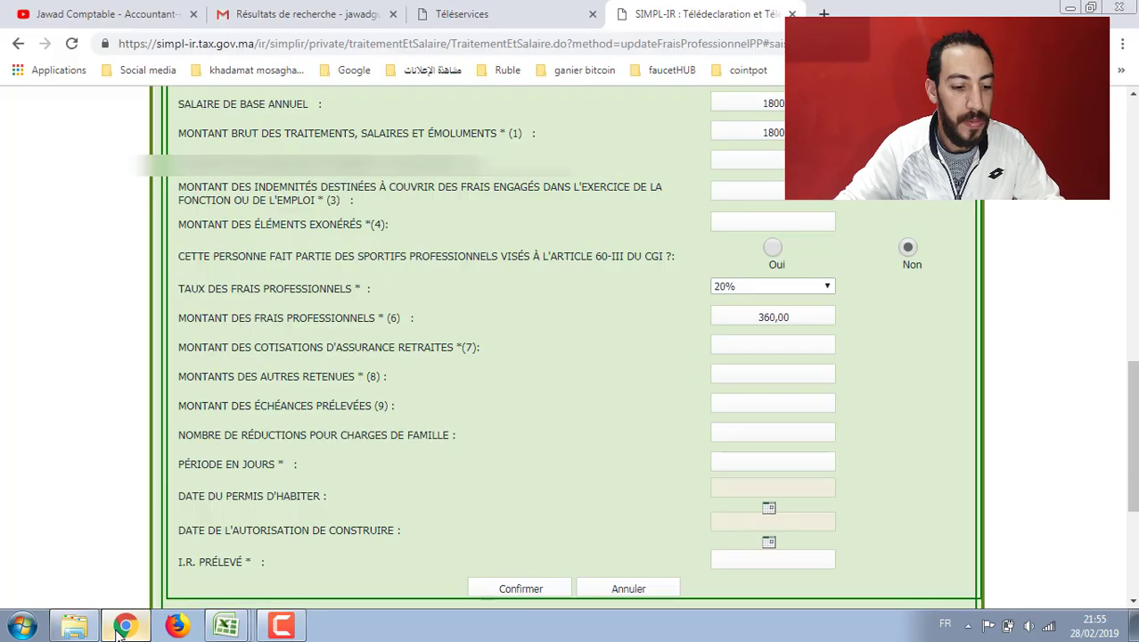
pyautogui.click(125, 625)
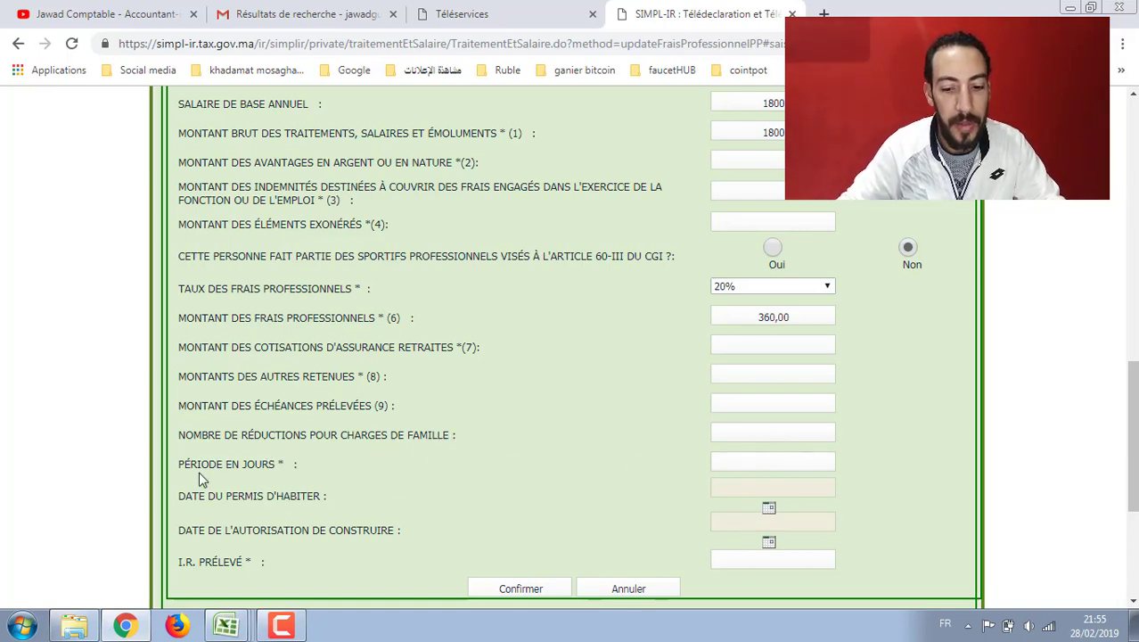
# Step: Enter 116.64 other deductions, an 18-day period, and 0 for withheld IR
pyautogui.click(769, 462)
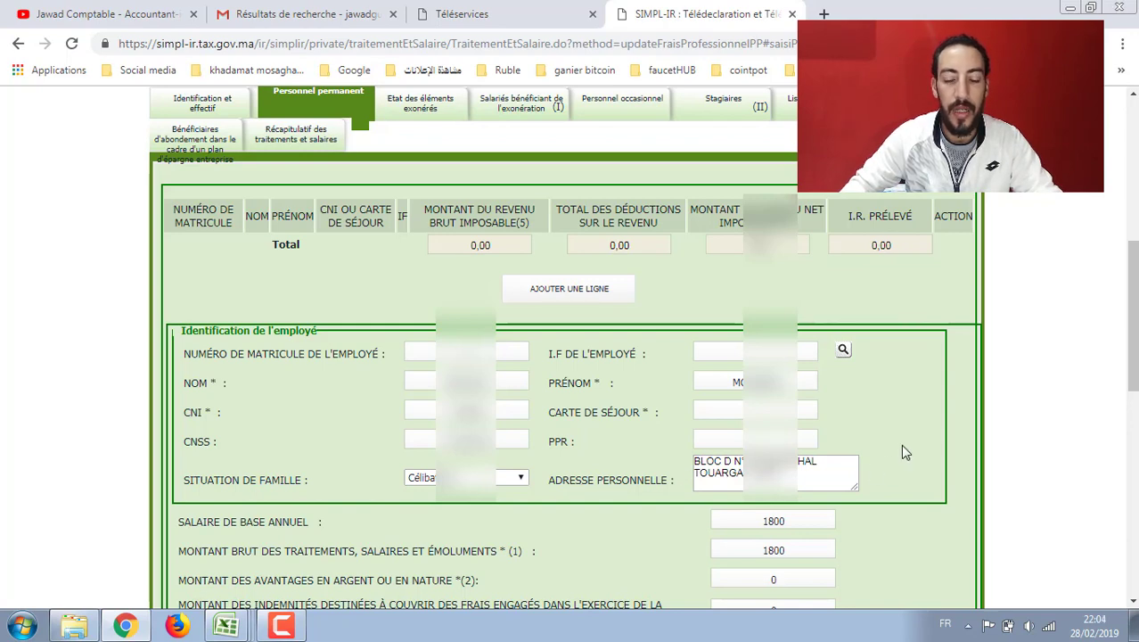
pyautogui.scroll(-3, 904, 452)
pyautogui.scroll(-1, 900, 444)
pyautogui.scroll(-1, 902, 432)
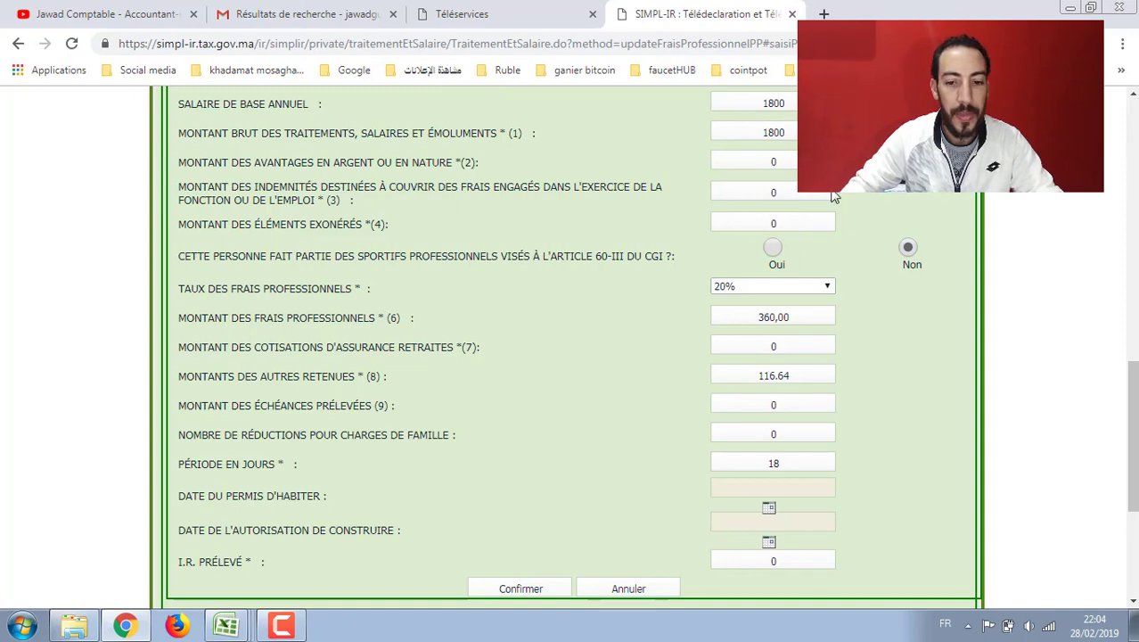
pyautogui.scroll(-1, 789, 458)
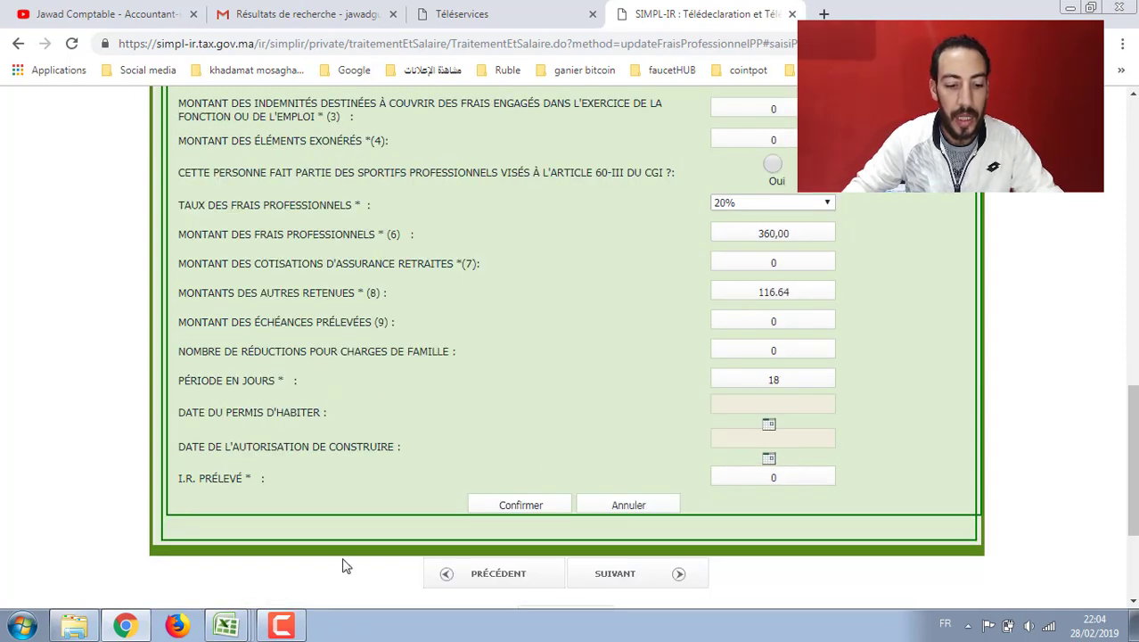
# Step: Bring up the Etat 9421 14.xls payroll workbook in Excel
pyautogui.moveTo(227, 625)
pyautogui.click(176, 559)
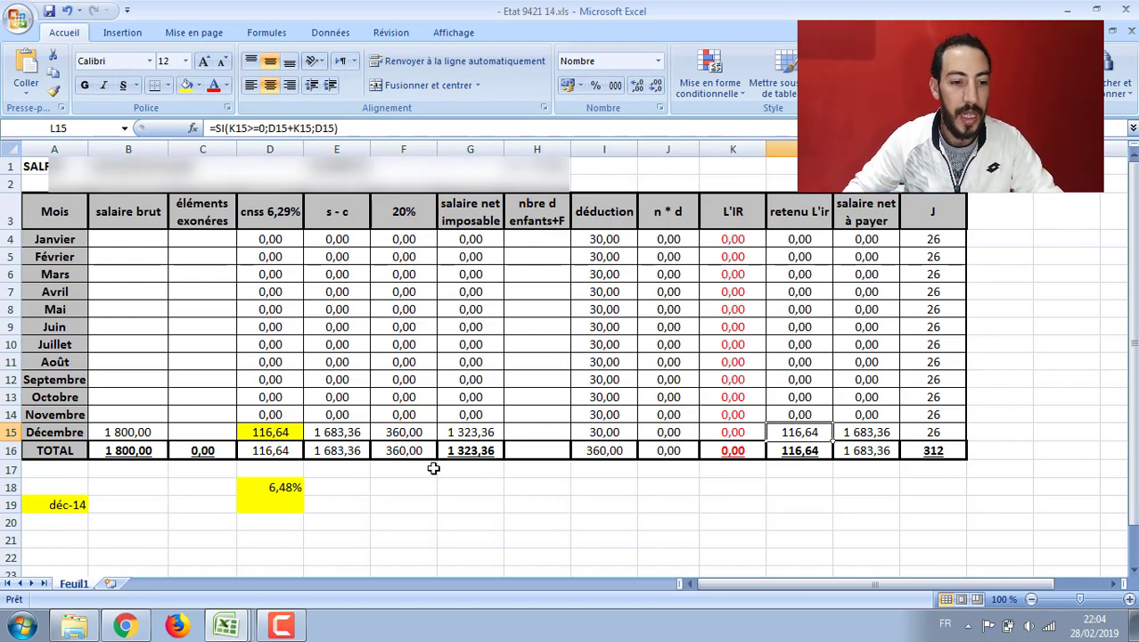
pyautogui.click(225, 629)
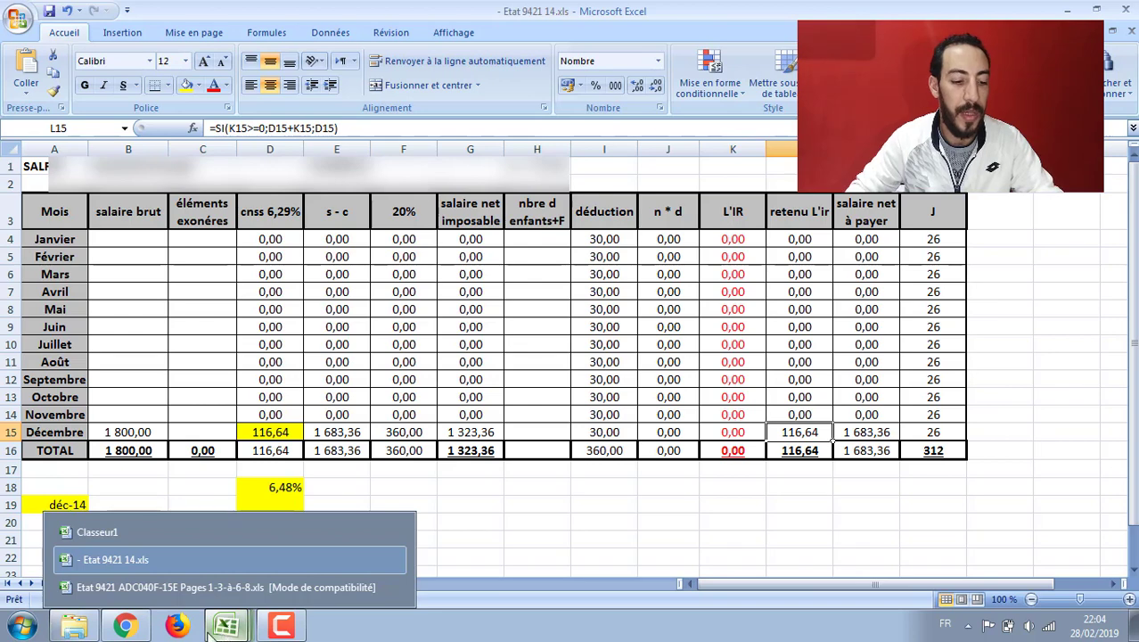
pyautogui.click(125, 626)
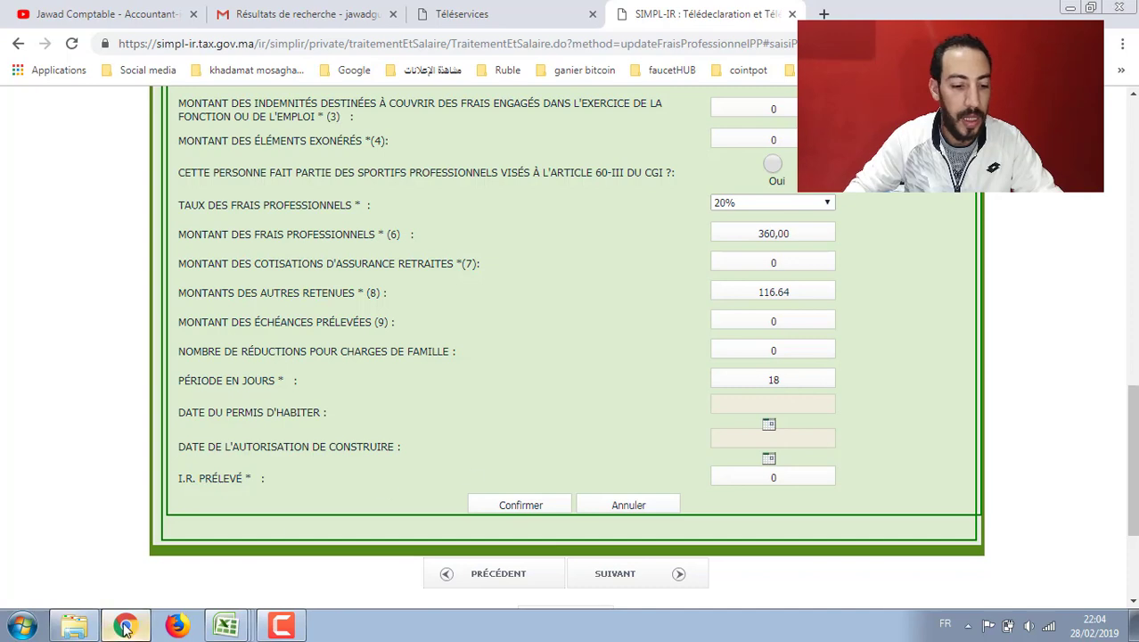
pyautogui.click(227, 625)
pyautogui.click(179, 558)
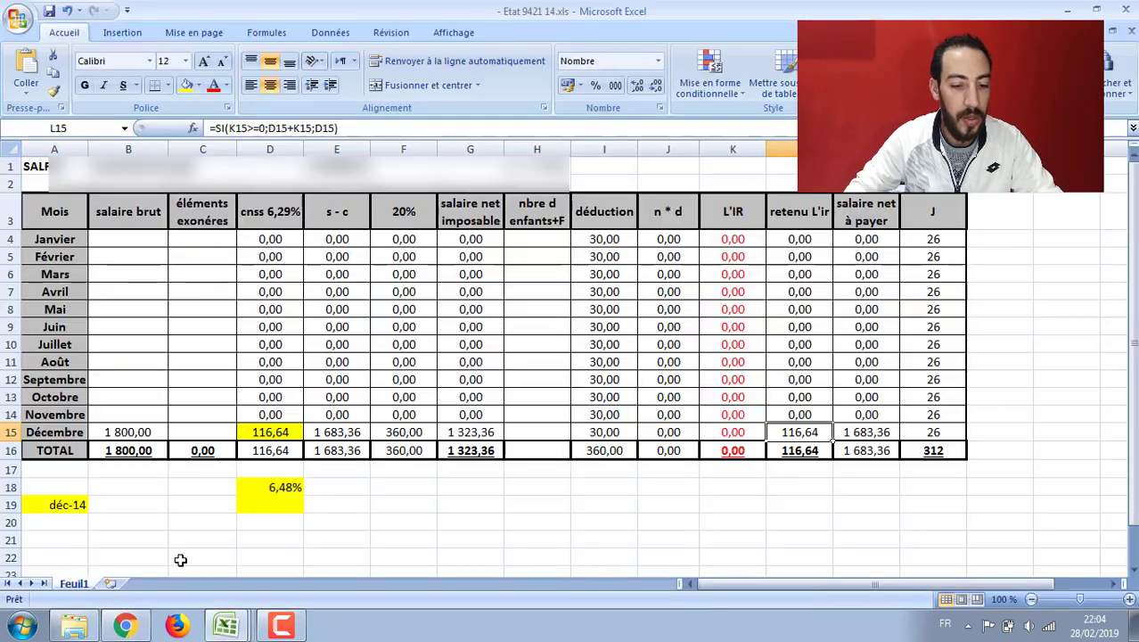
# Step: Enter 18 days in N15, clear N4:N14, and return to the SIMPL-IR form
pyautogui.click(934, 436)
pyautogui.write('18')
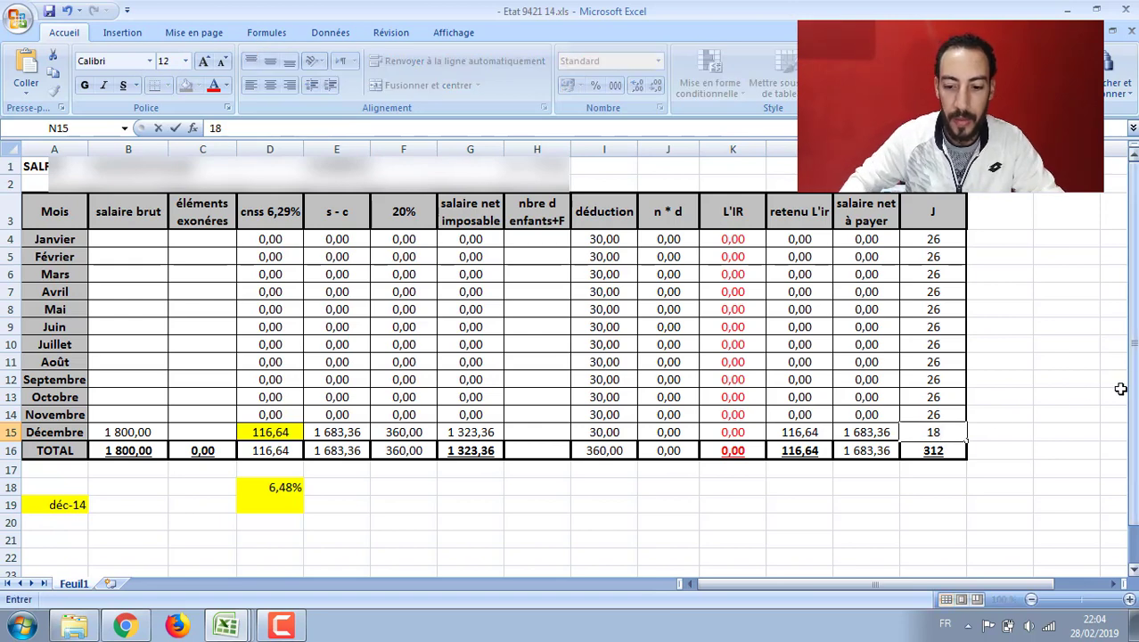
pyautogui.click(1056, 396)
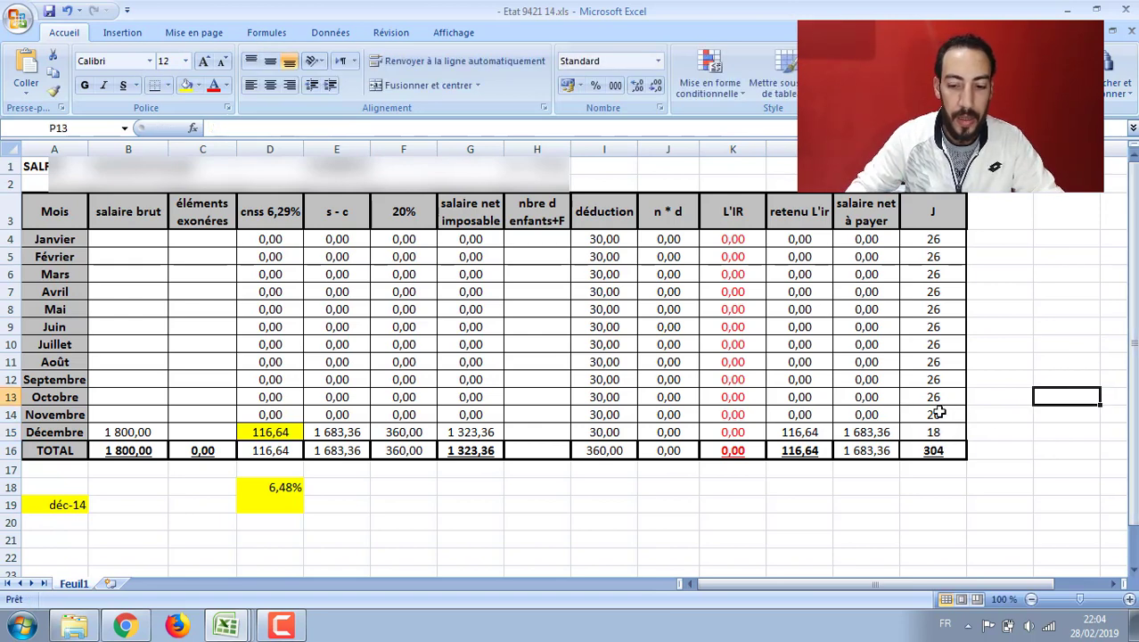
pyautogui.moveTo(938, 412); pyautogui.dragTo(938, 240)
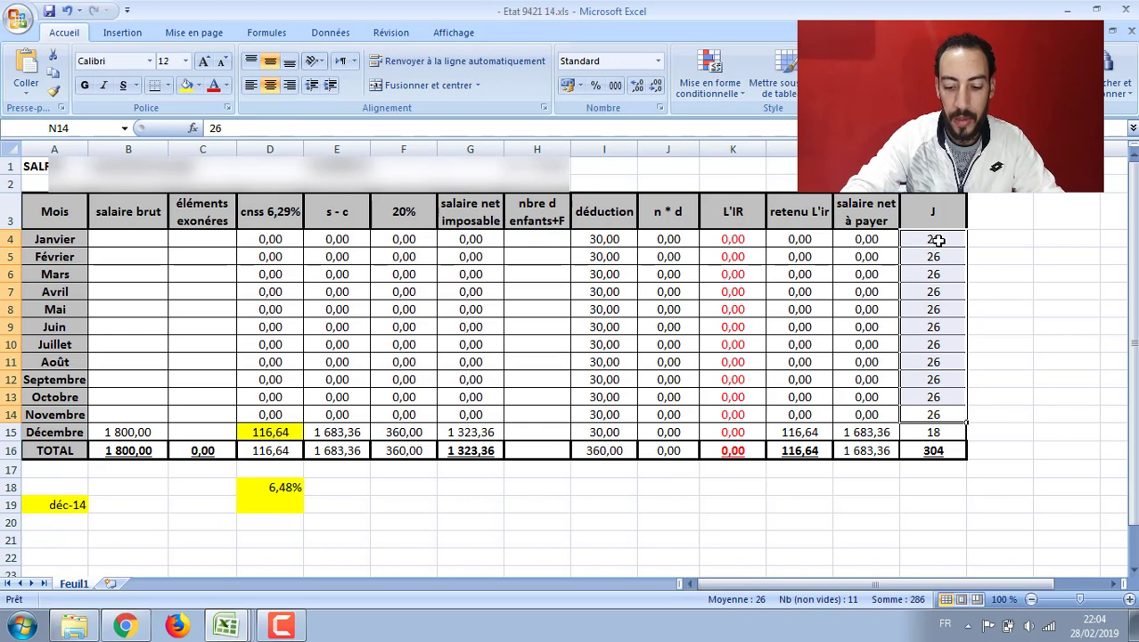
pyautogui.press('Delete')
pyautogui.click(1085, 290)
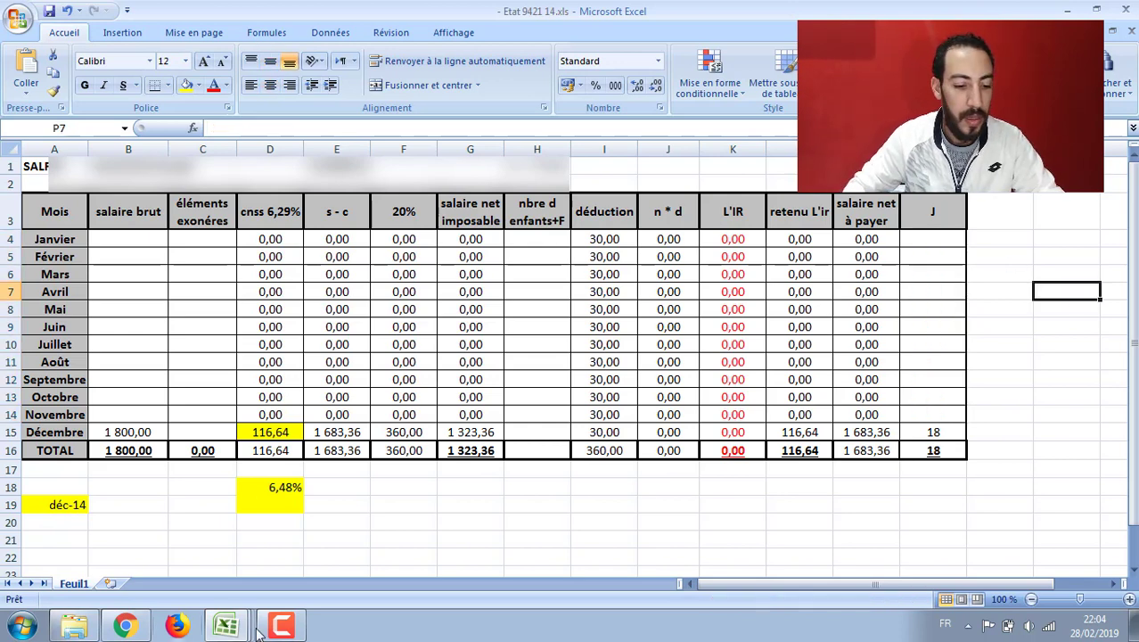
pyautogui.click(125, 625)
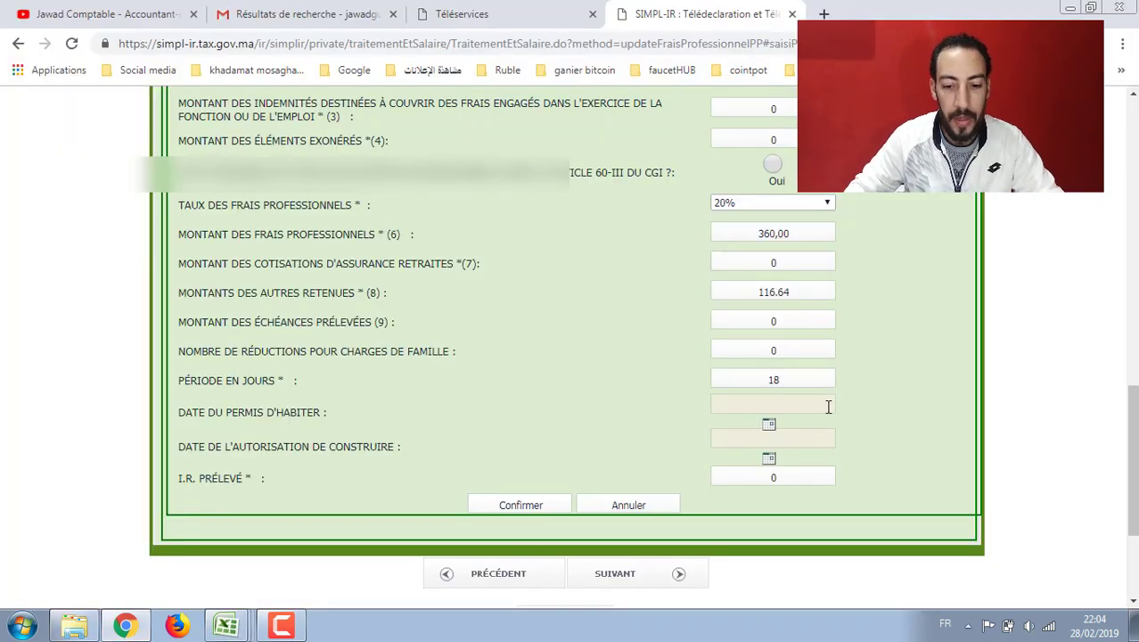
pyautogui.scroll(-1, 889, 457)
# Step: Save the employee's salary details and the draft declaration
pyautogui.click(512, 425)
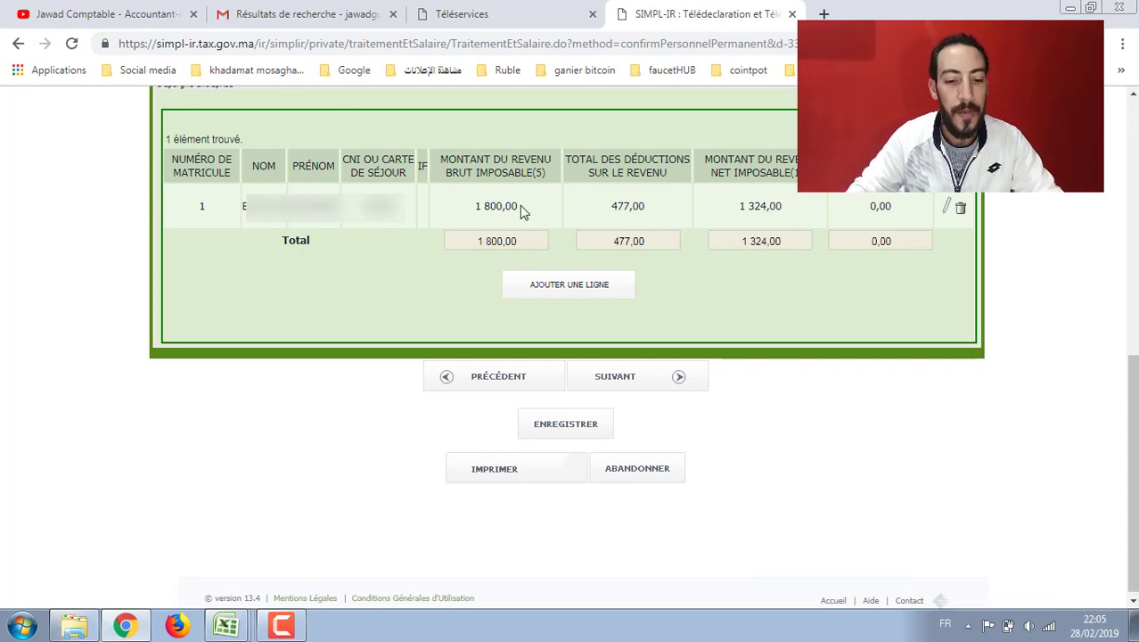
pyautogui.click(562, 431)
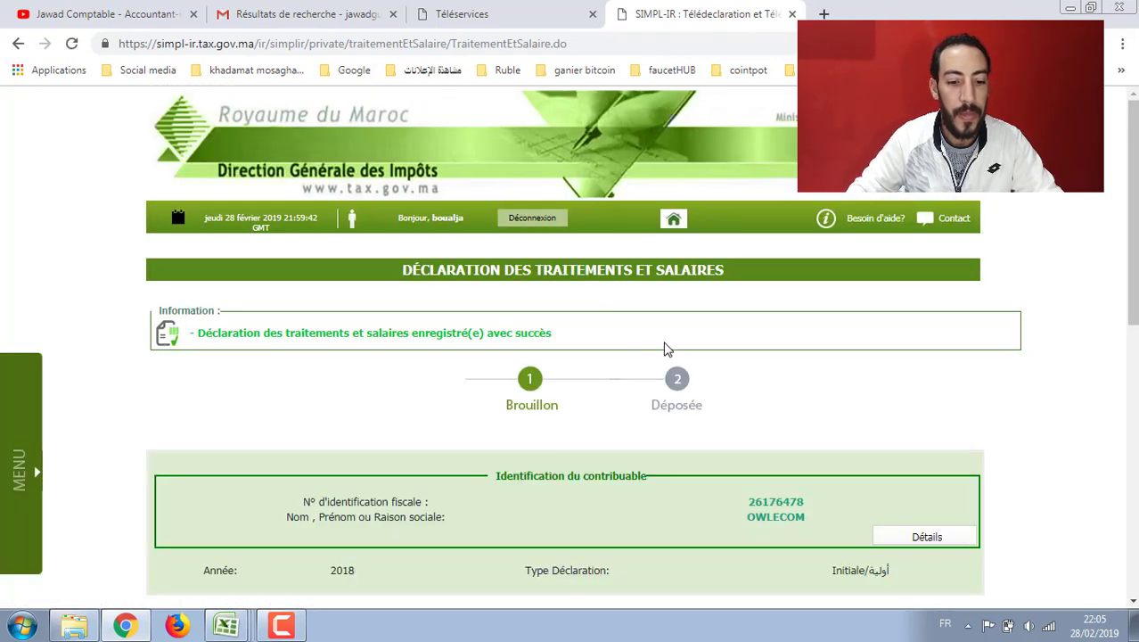
pyautogui.scroll(-5, 667, 347)
pyautogui.scroll(-3, 667, 348)
pyautogui.scroll(-2, 667, 347)
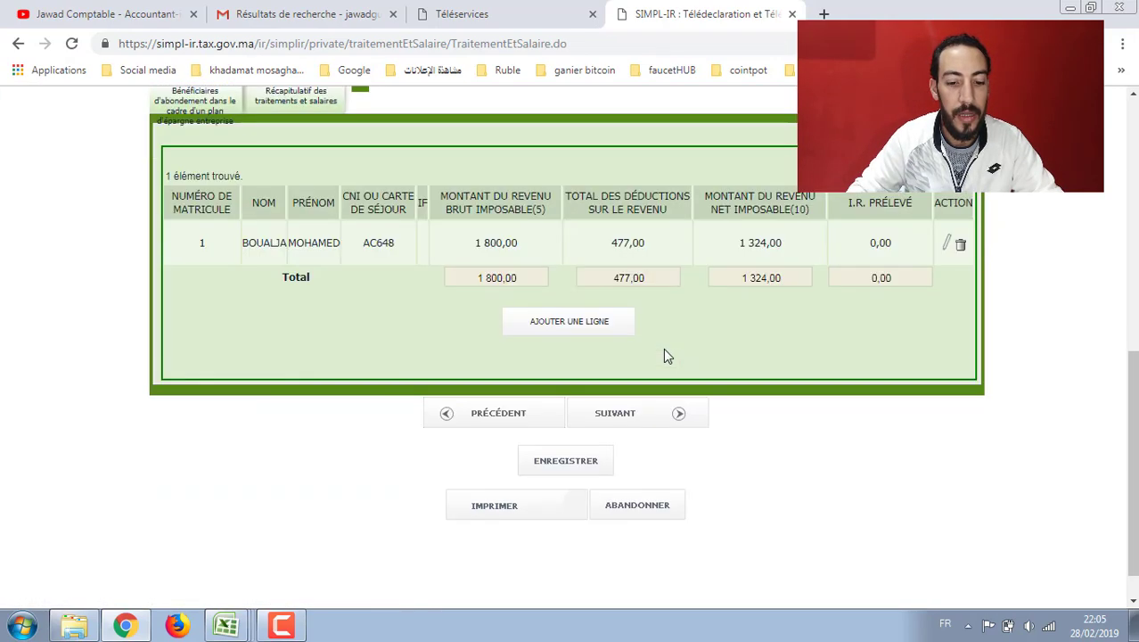
# Step: Continue through the tabs to Récapitulatif des traitements et salaires
pyautogui.click(638, 416)
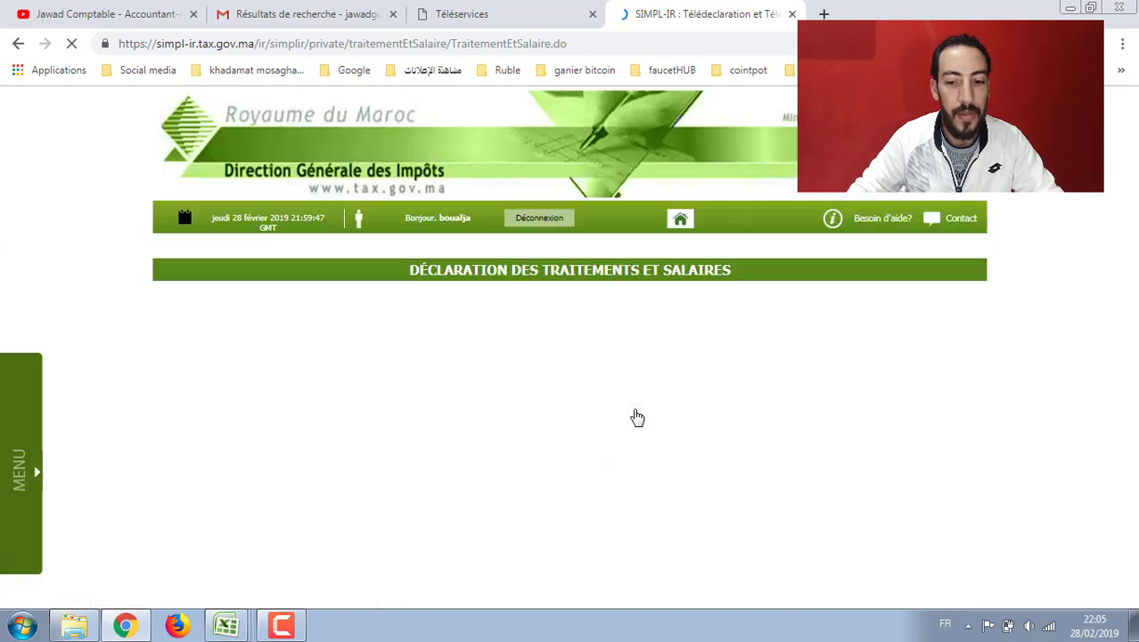
pyautogui.scroll(-3, 652, 347)
pyautogui.scroll(-2, 655, 343)
pyautogui.scroll(-3, 708, 353)
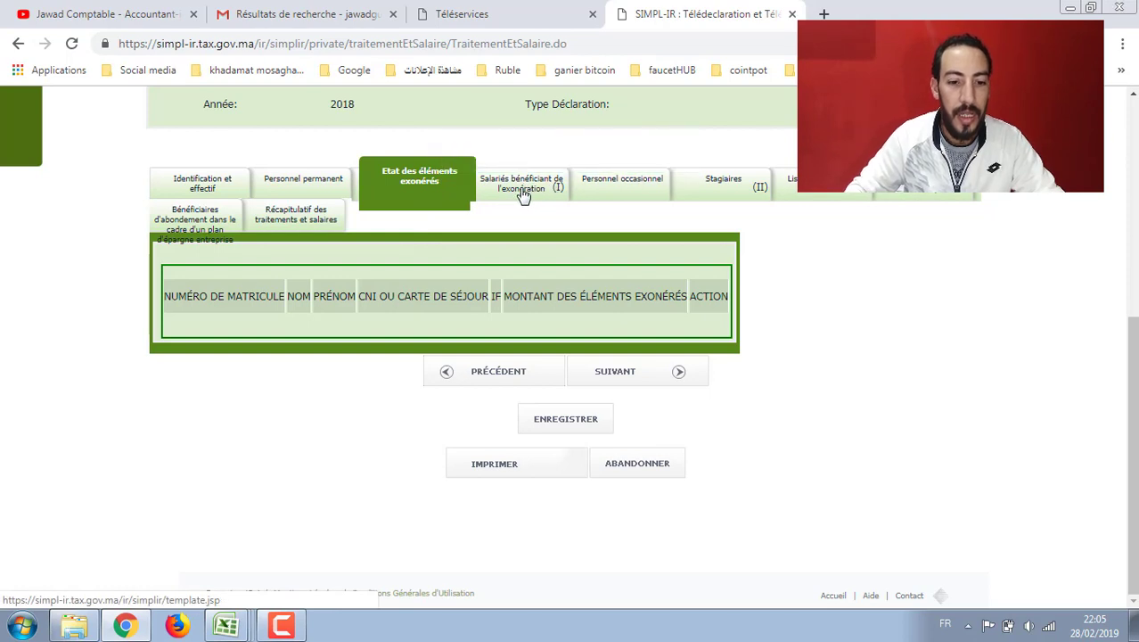
pyautogui.moveTo(528, 201)
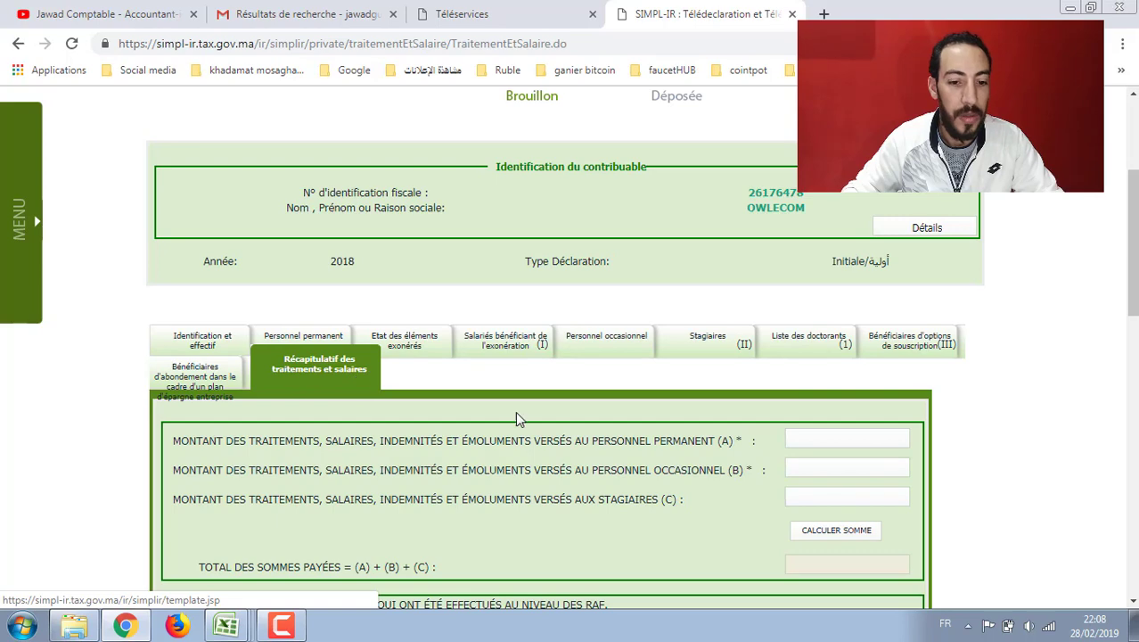
# Step: Enter 1800 in field (A), 0 in fields (B) and (C), and compute the total paid
pyautogui.scroll(-2, 520, 416)
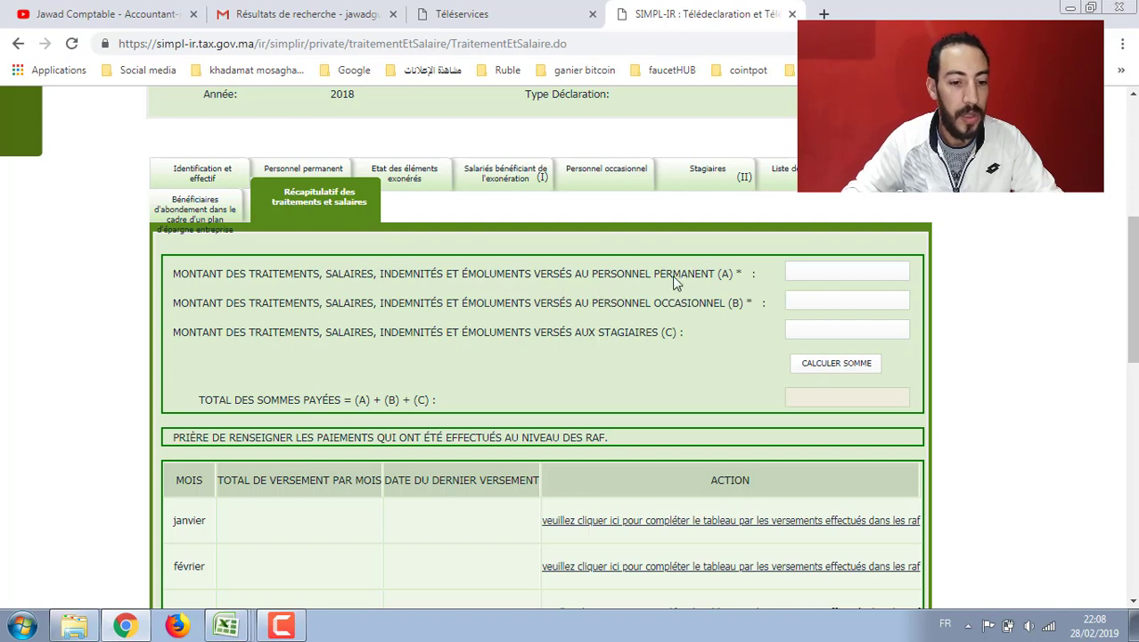
pyautogui.click(855, 274)
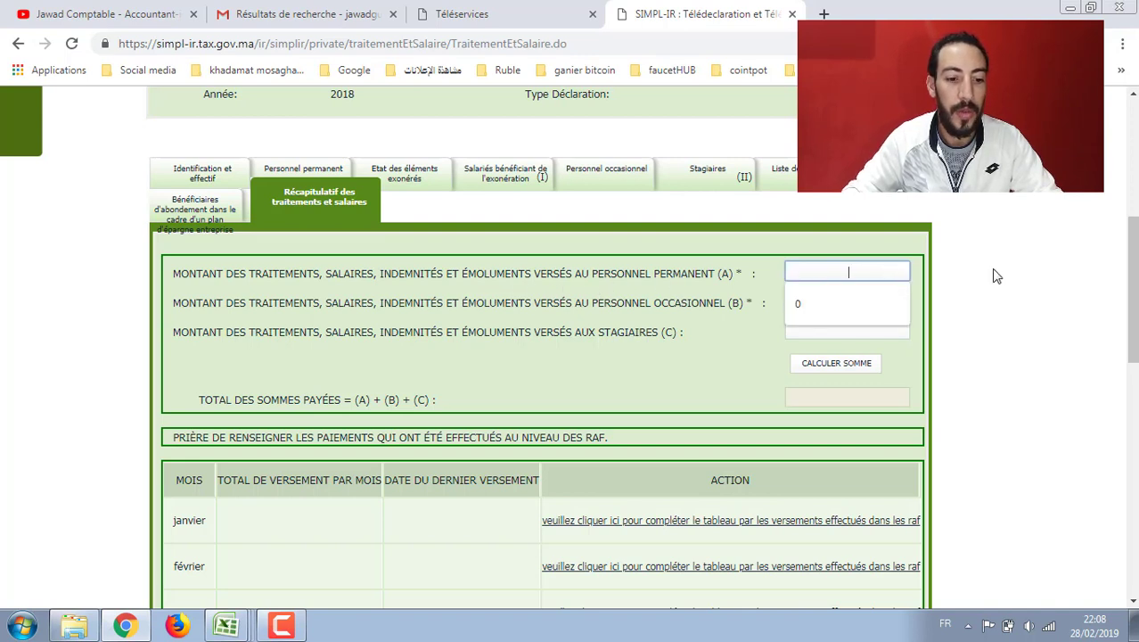
pyautogui.write('1800')
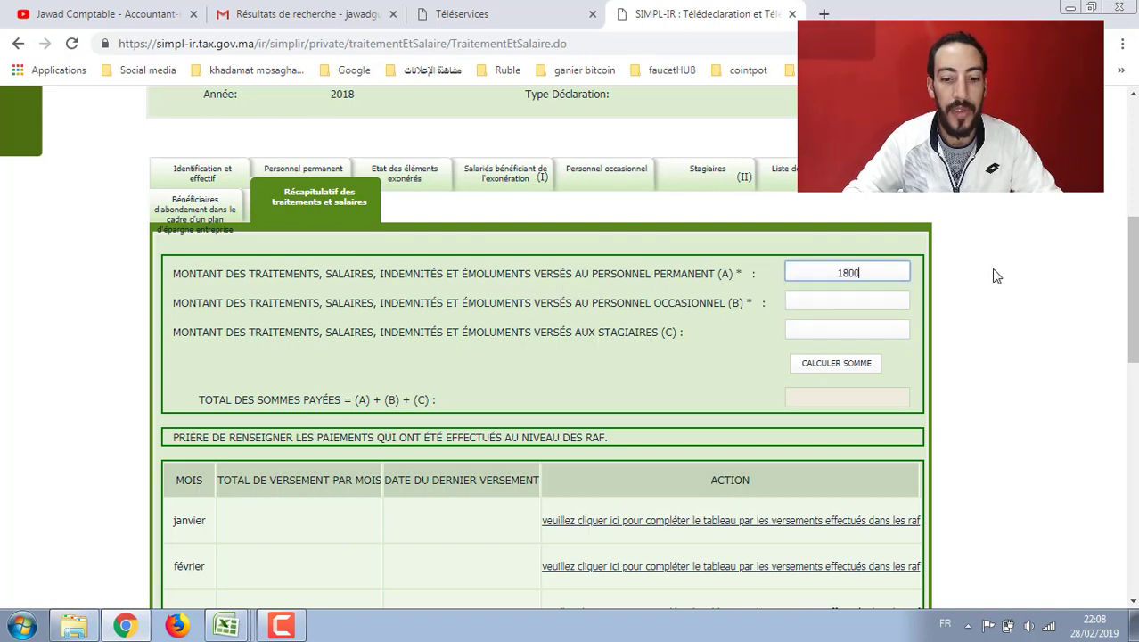
pyautogui.click(851, 301)
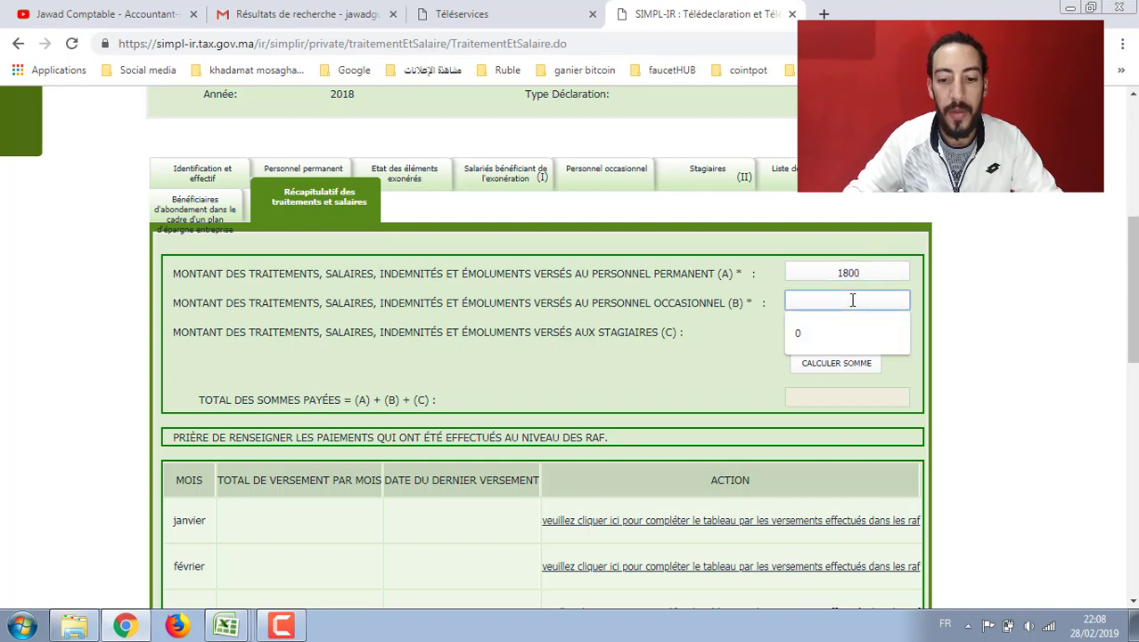
pyautogui.write('0')
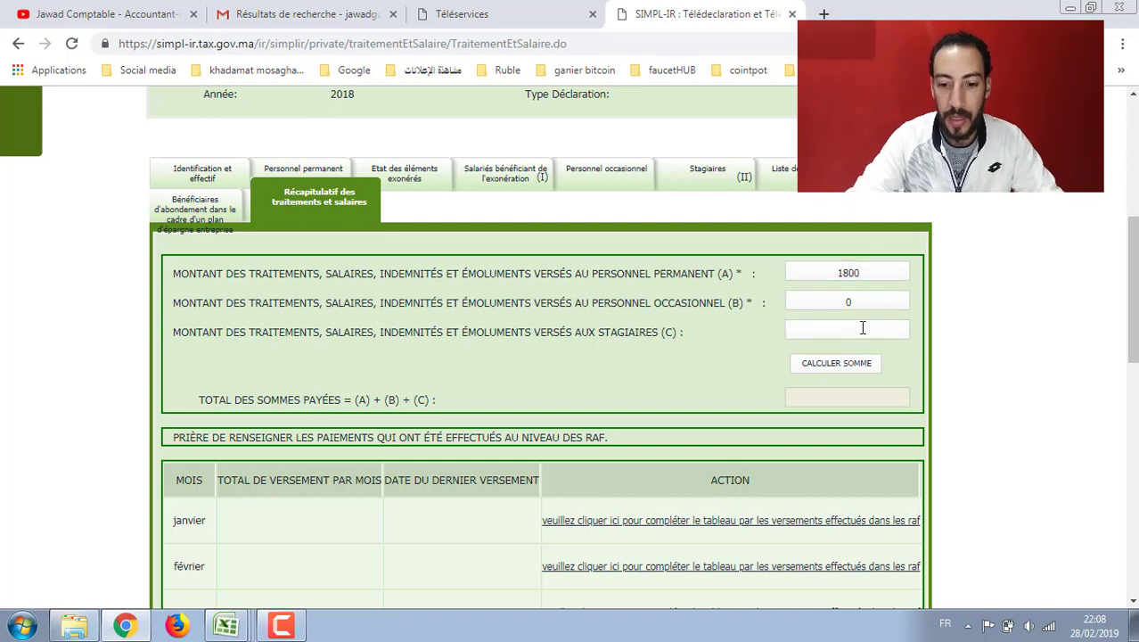
pyautogui.click(862, 329)
pyautogui.write('0')
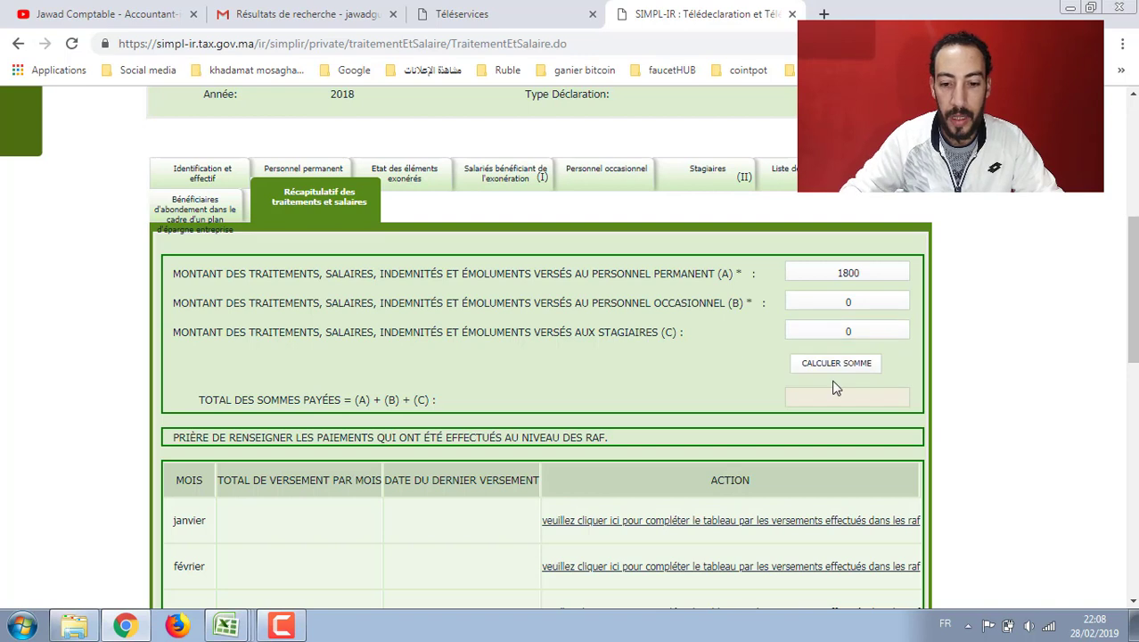
pyautogui.click(838, 367)
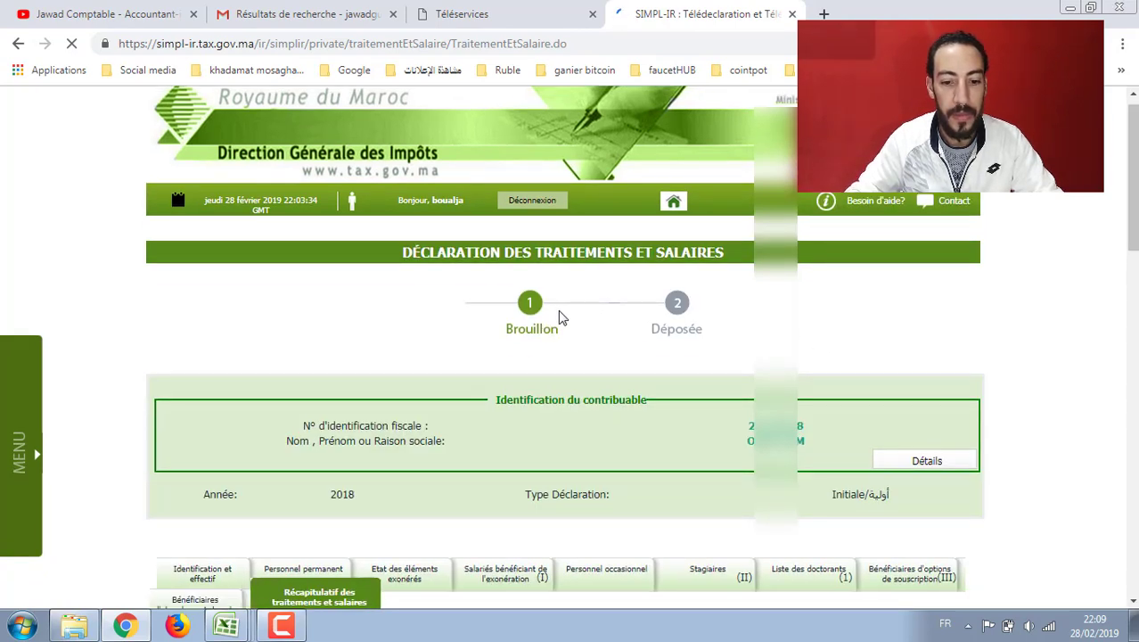
# Step: Save the completed salaries declaration with Enregistrer
pyautogui.scroll(-4, 595, 316)
pyautogui.scroll(-2, 720, 320)
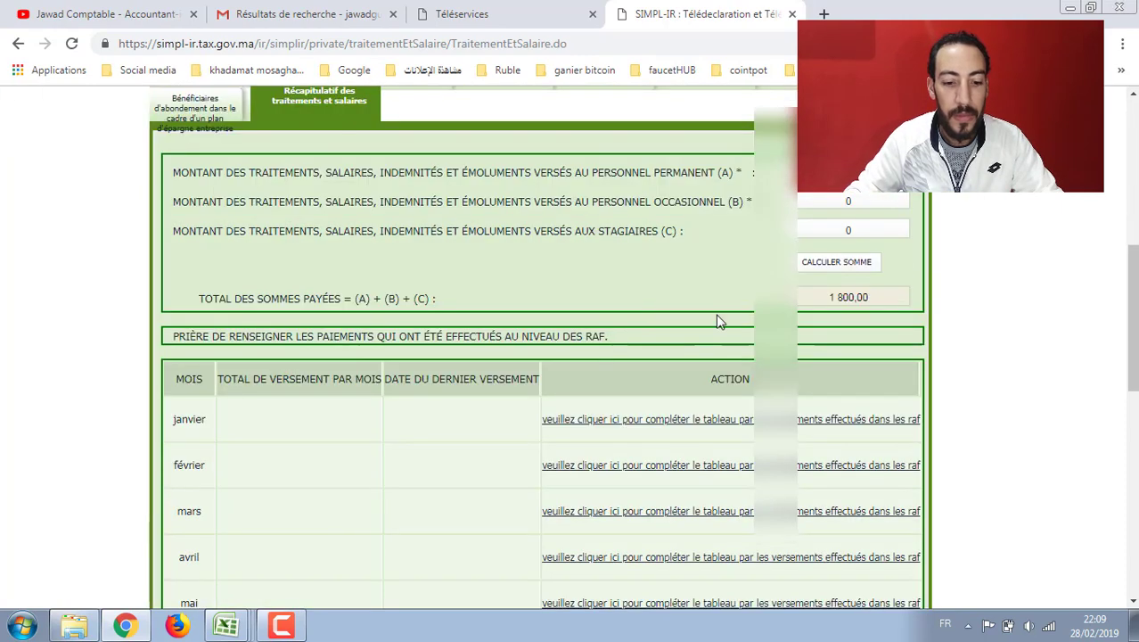
pyautogui.scroll(-2, 838, 294)
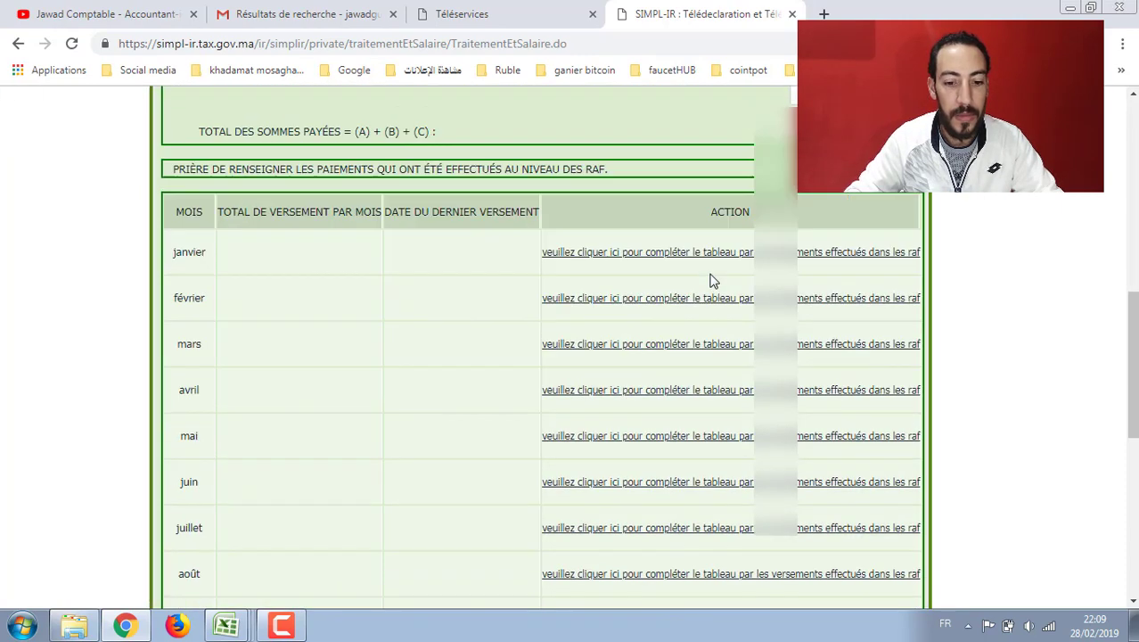
pyautogui.scroll(-3, 713, 278)
pyautogui.scroll(-2, 713, 278)
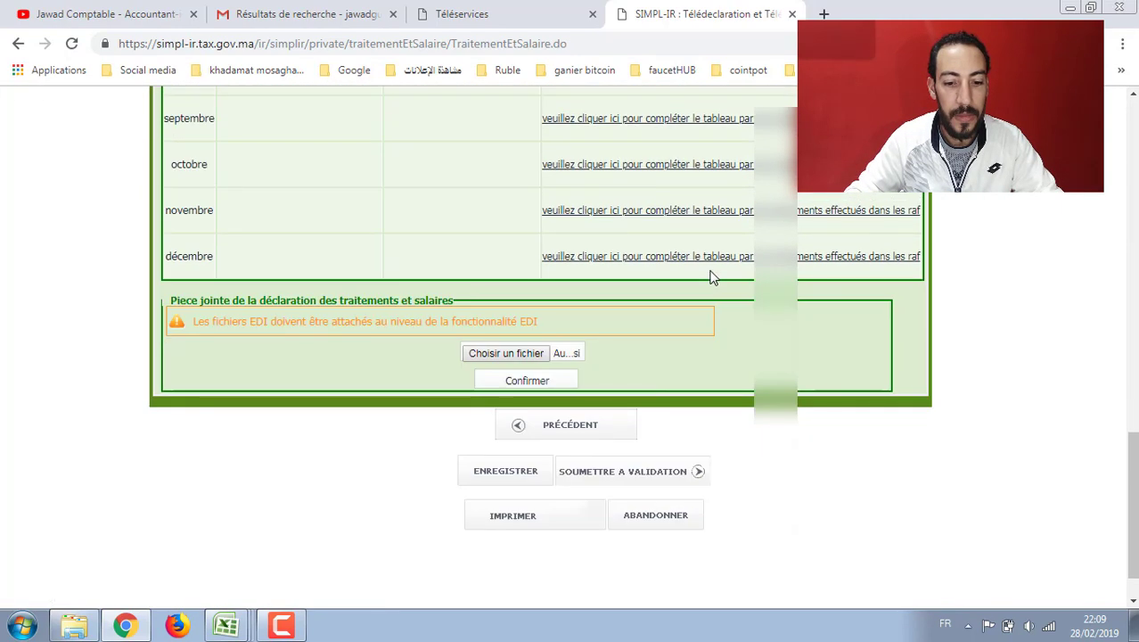
pyautogui.click(506, 472)
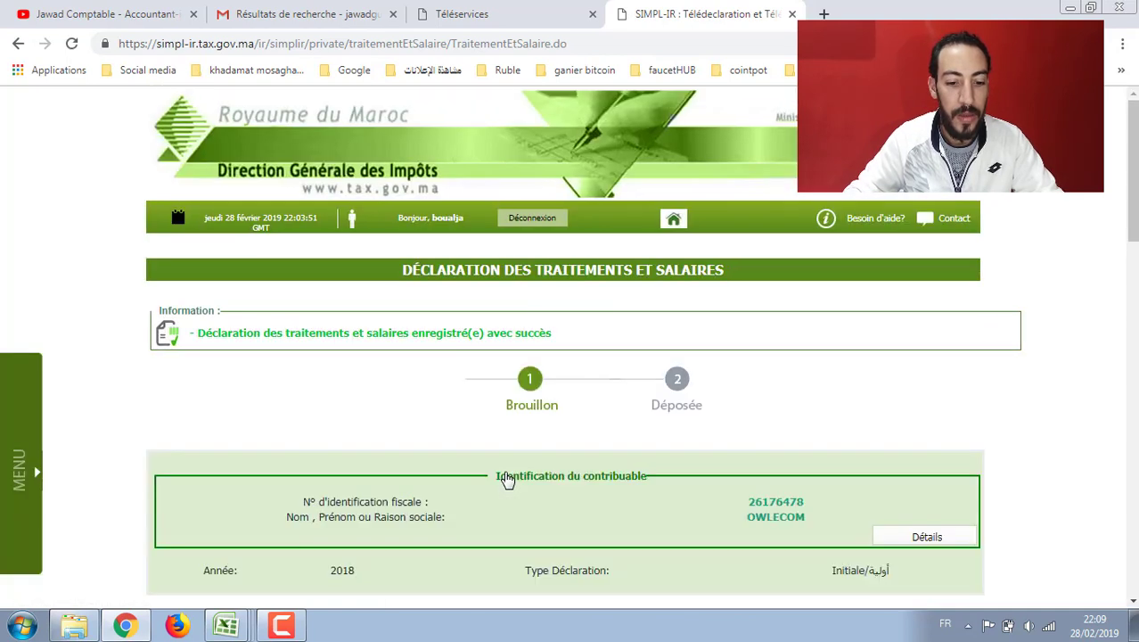
# Step: Submit the declaration for validation so its status becomes En attente de validation
pyautogui.scroll(-2, 602, 352)
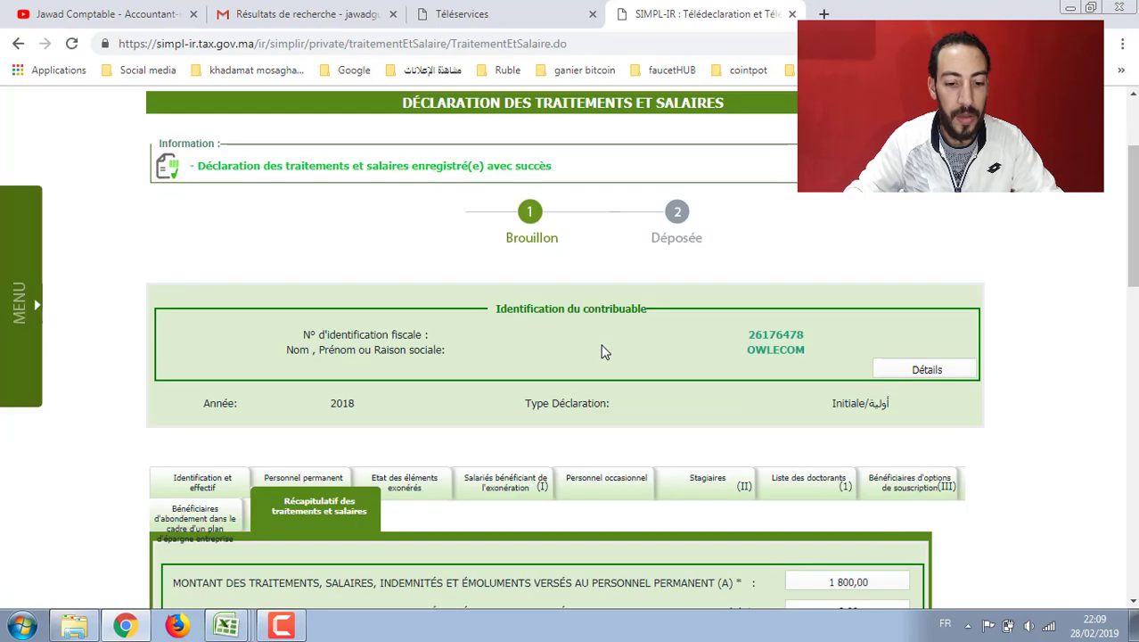
pyautogui.scroll(-2, 601, 351)
pyautogui.scroll(-2, 601, 351)
pyautogui.scroll(-2, 601, 351)
pyautogui.scroll(-2, 601, 351)
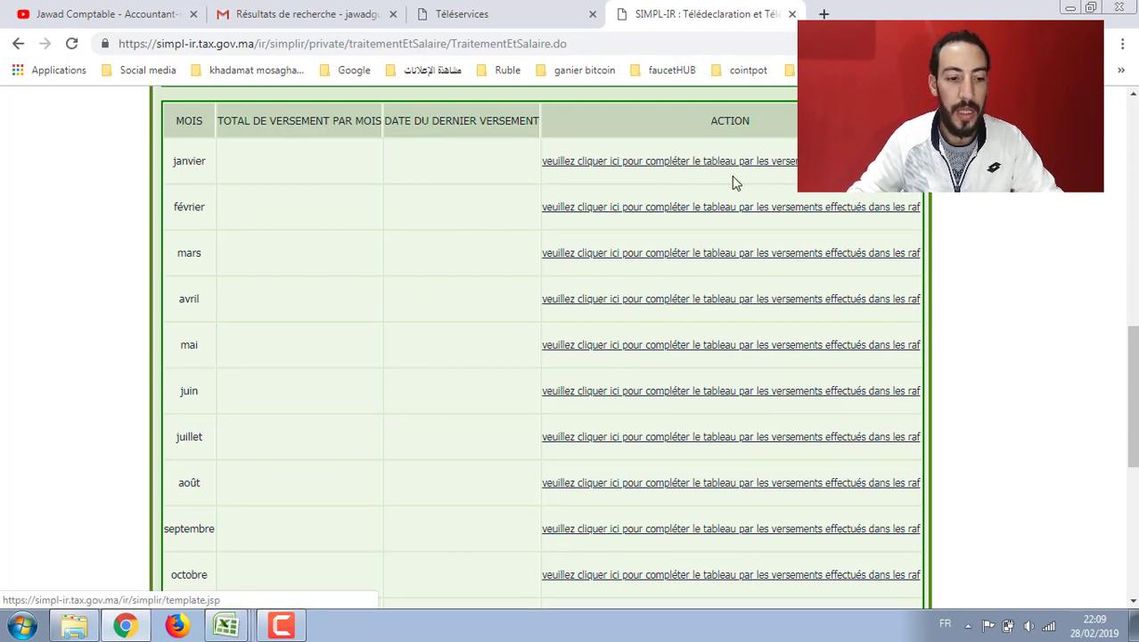
pyautogui.scroll(-2, 508, 251)
pyautogui.scroll(-3, 352, 274)
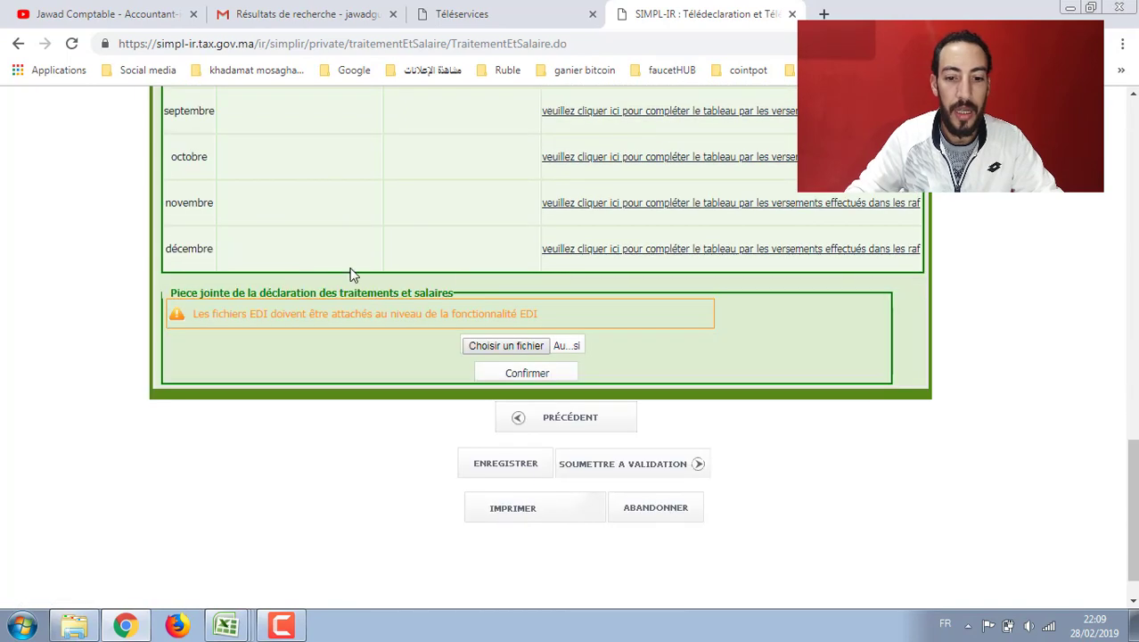
pyautogui.click(641, 470)
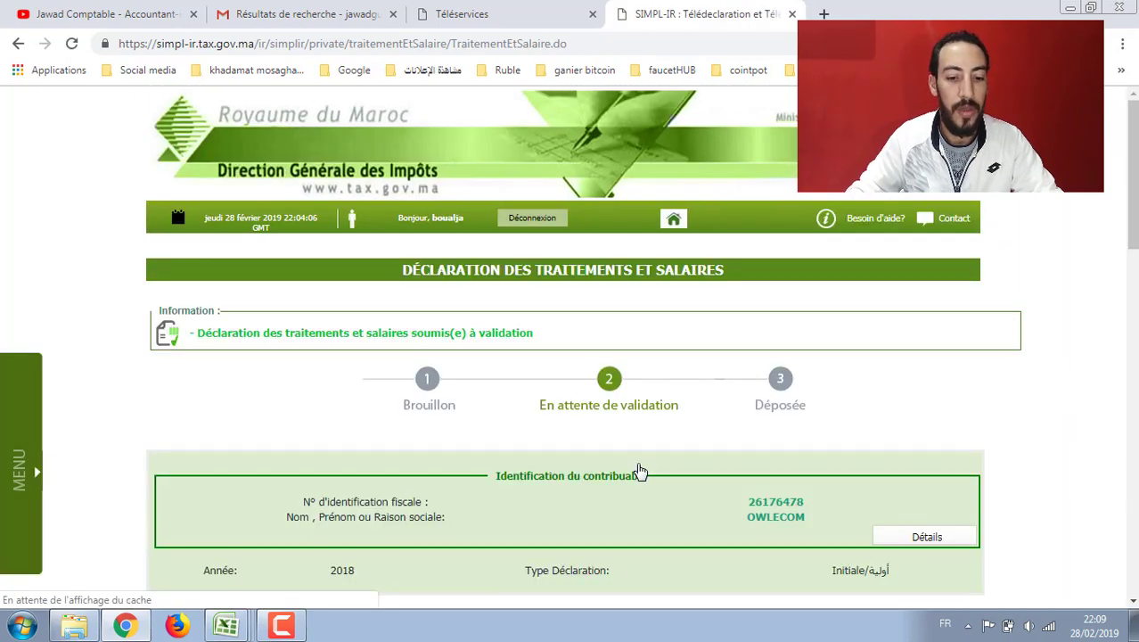
pyautogui.scroll(-8, 695, 392)
pyautogui.scroll(-6, 689, 412)
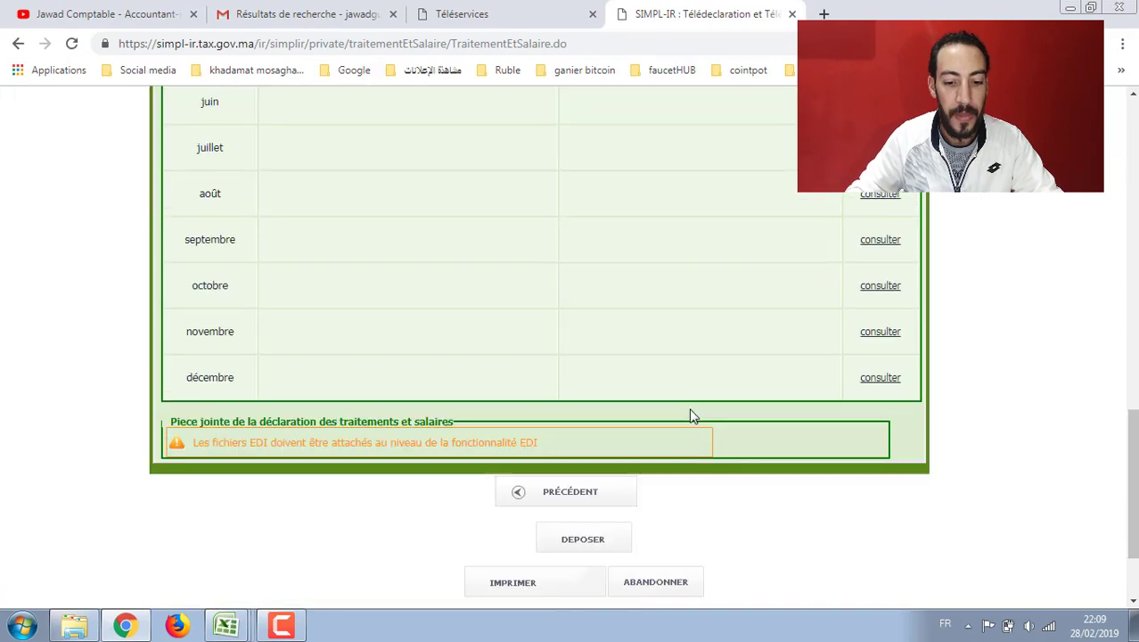
pyautogui.scroll(-2, 688, 412)
# Step: Deposit the declaration, download the deposit receipt PDF, and request the printable declaration via ICI
pyautogui.click(597, 424)
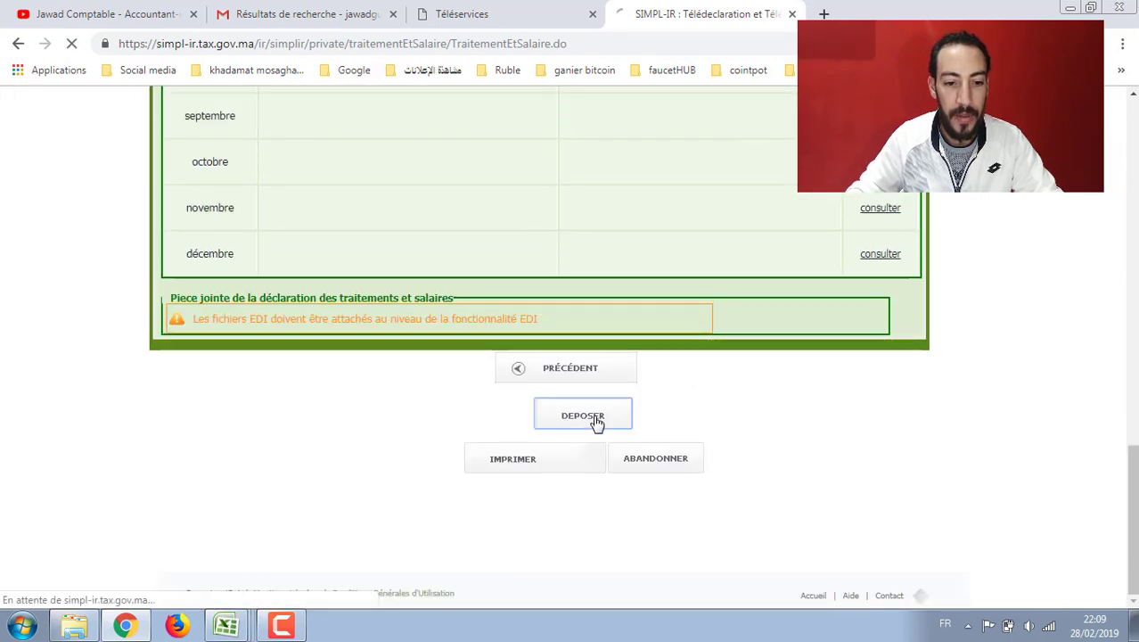
pyautogui.scroll(-5, 606, 397)
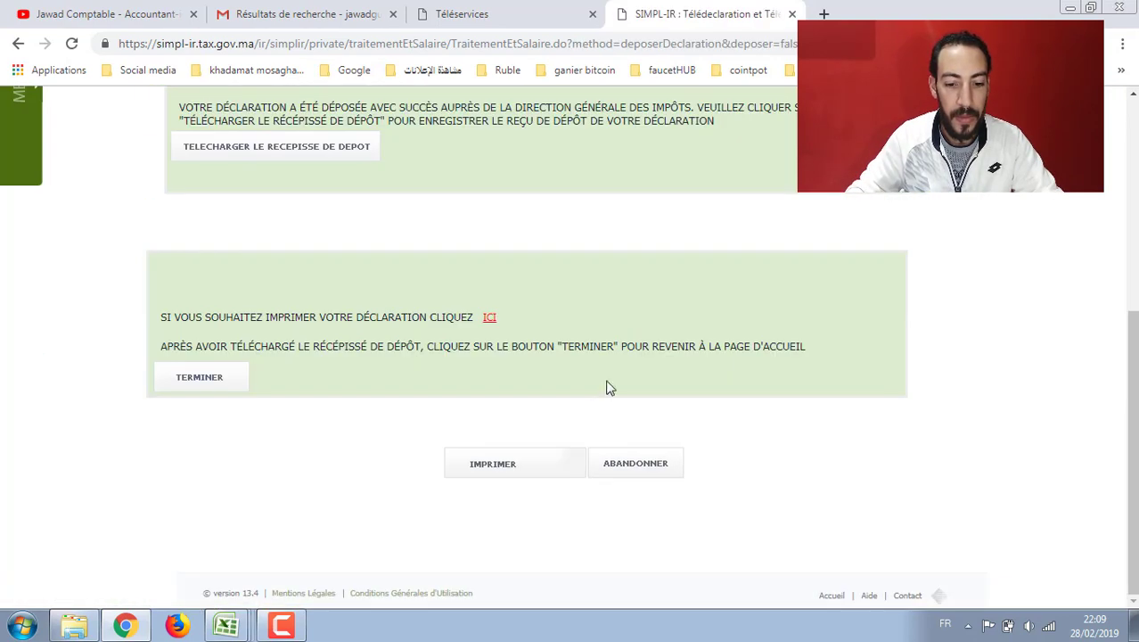
pyautogui.click(267, 151)
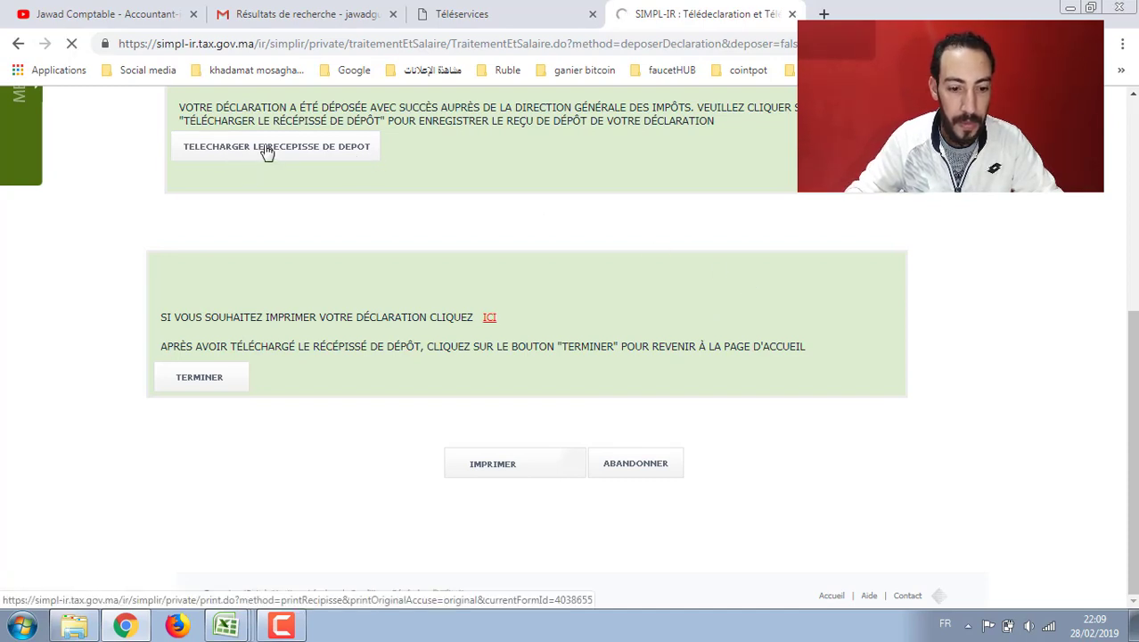
pyautogui.click(489, 319)
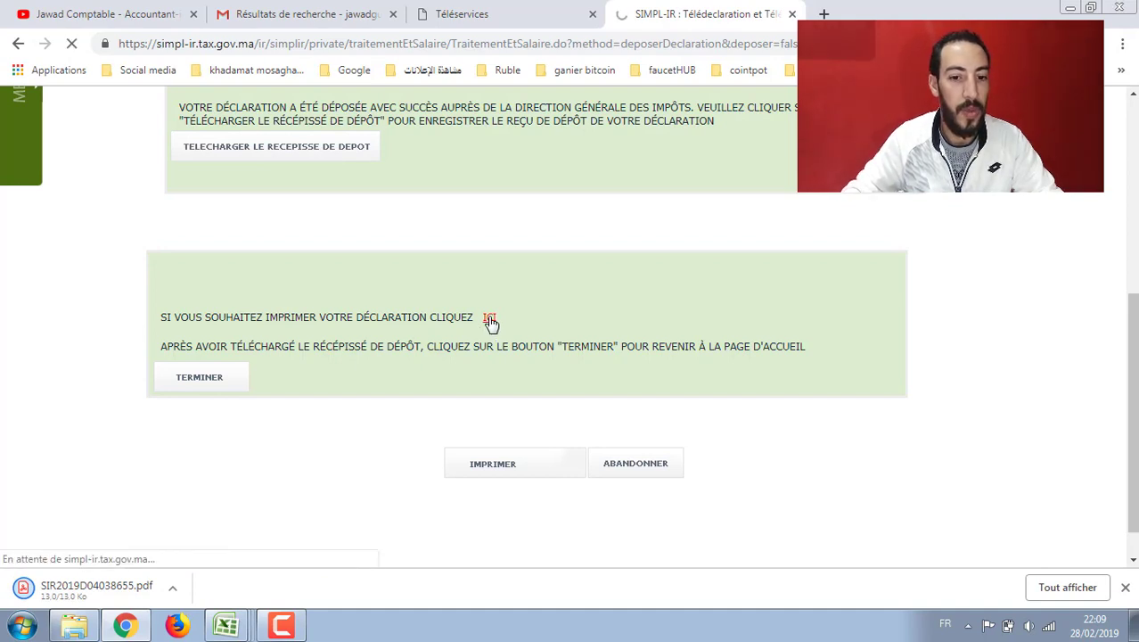